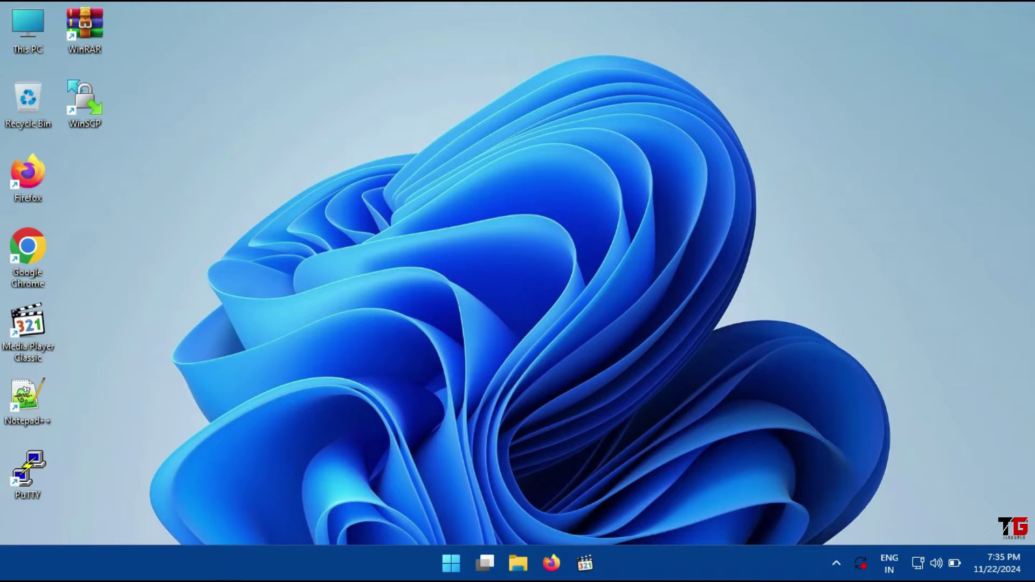
Open This PC and select the New Volume (E:) drive
double_click(28, 25)
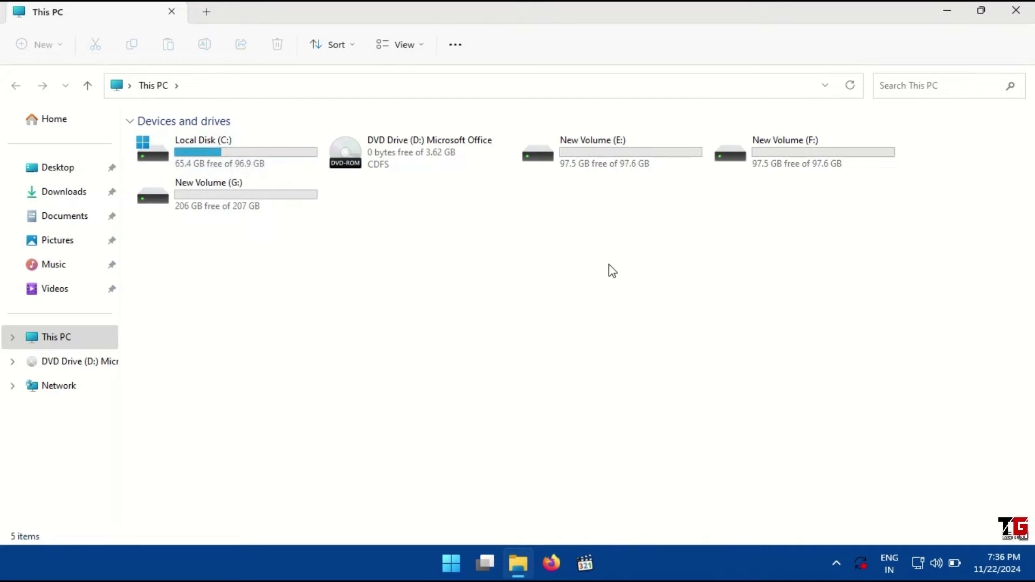
left_click(598, 158)
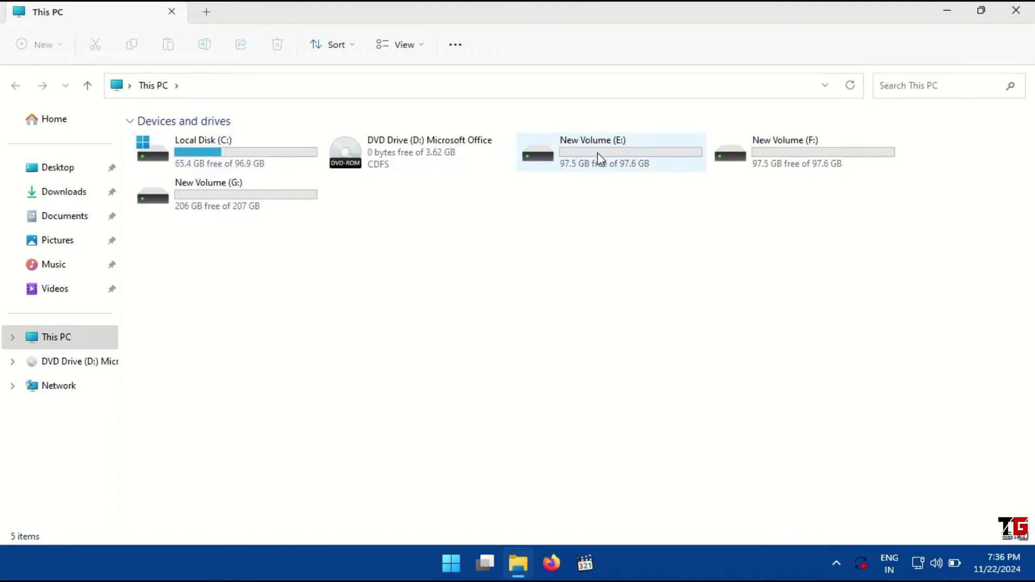
Start BitLocker setup for New Volume (E:) and select password unlocking for the drive
right_click(598, 154)
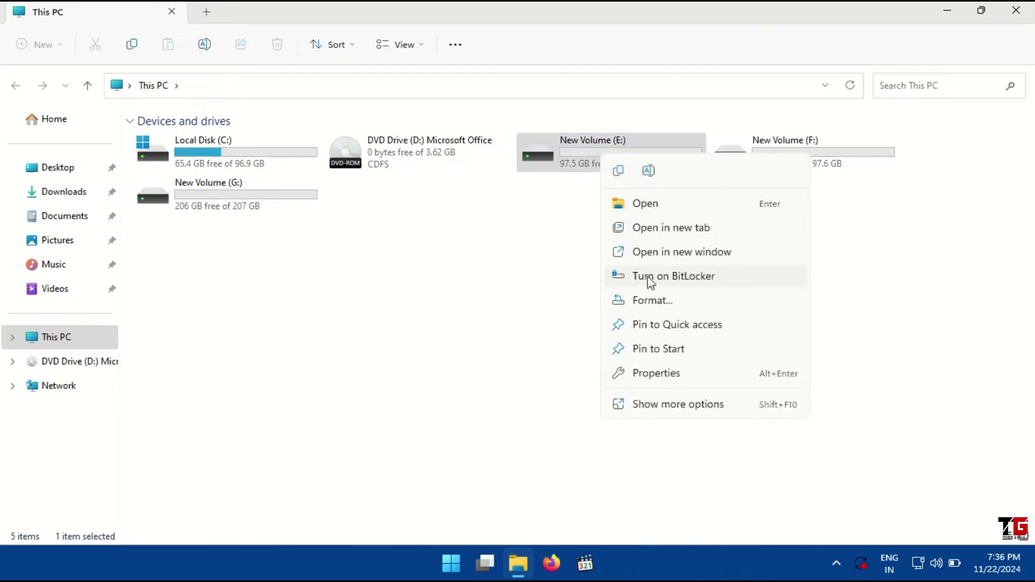
left_click(716, 276)
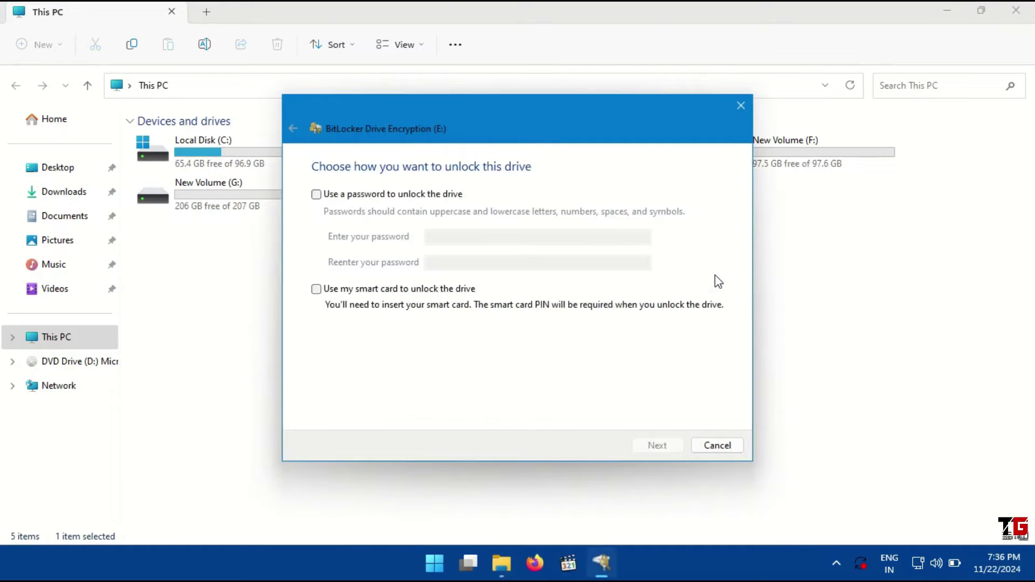
left_click_drag(462, 115, 488, 123)
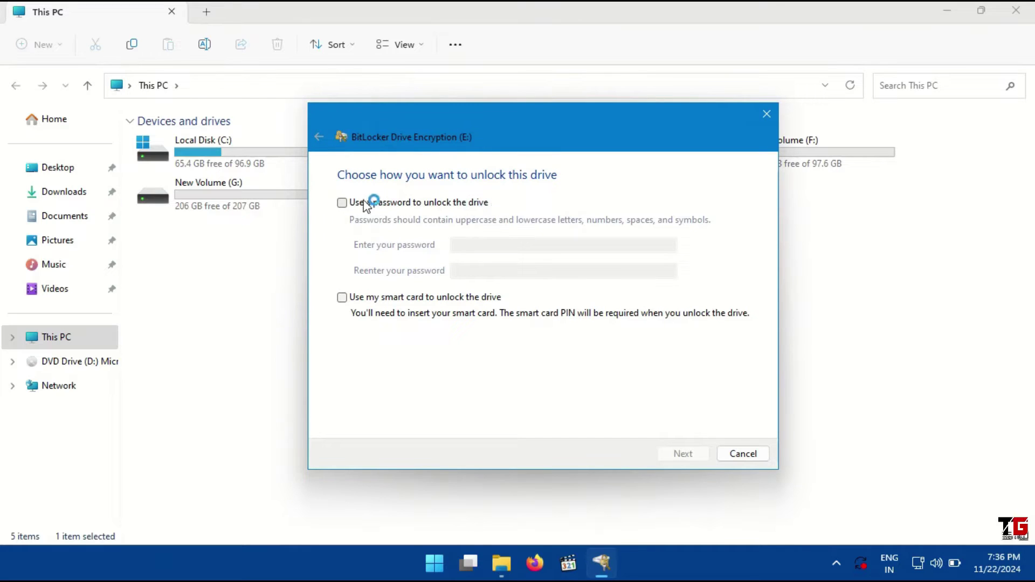
left_click(341, 203)
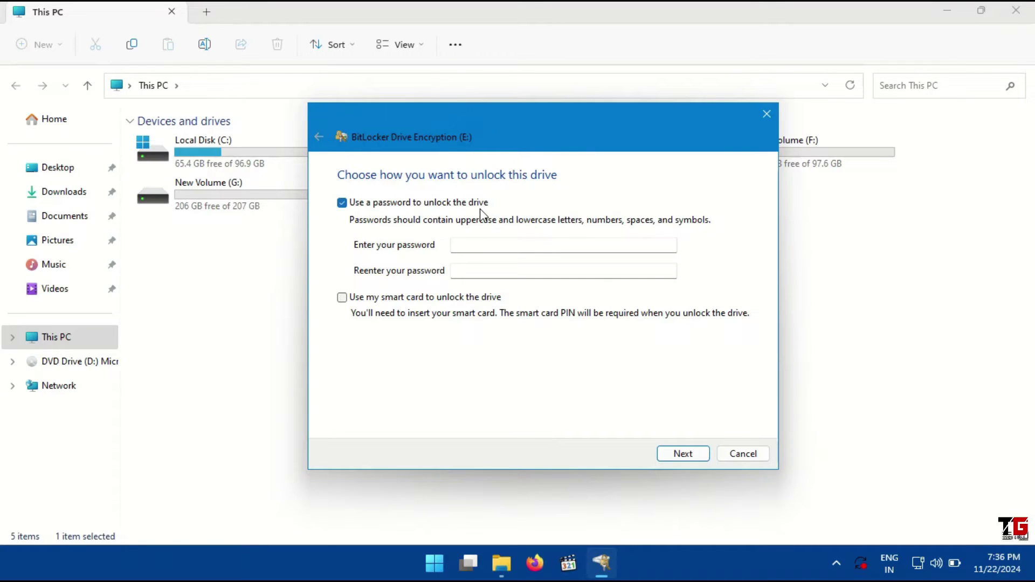
left_click(468, 245)
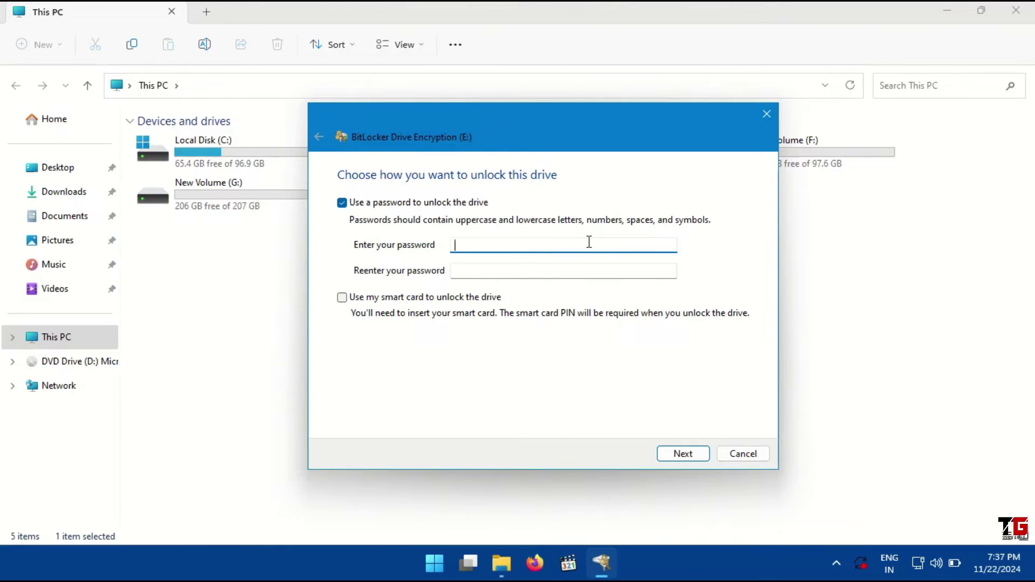
Type the chosen unlock password for drive E: into both password fields
type("••••••••••••••")
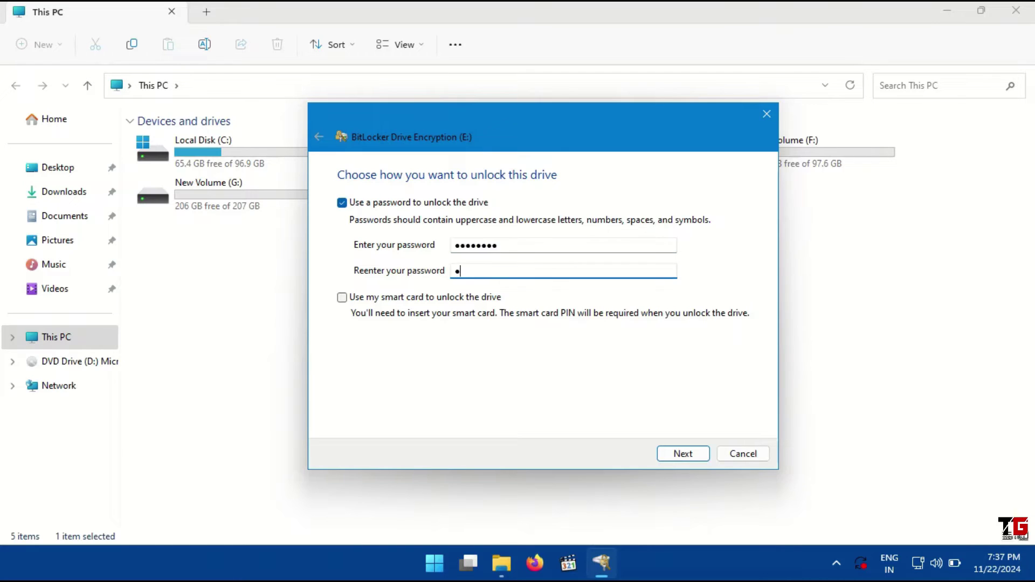
type("••")
Advance the wizard to the recovery-key backup options for drive E:
left_click(673, 453)
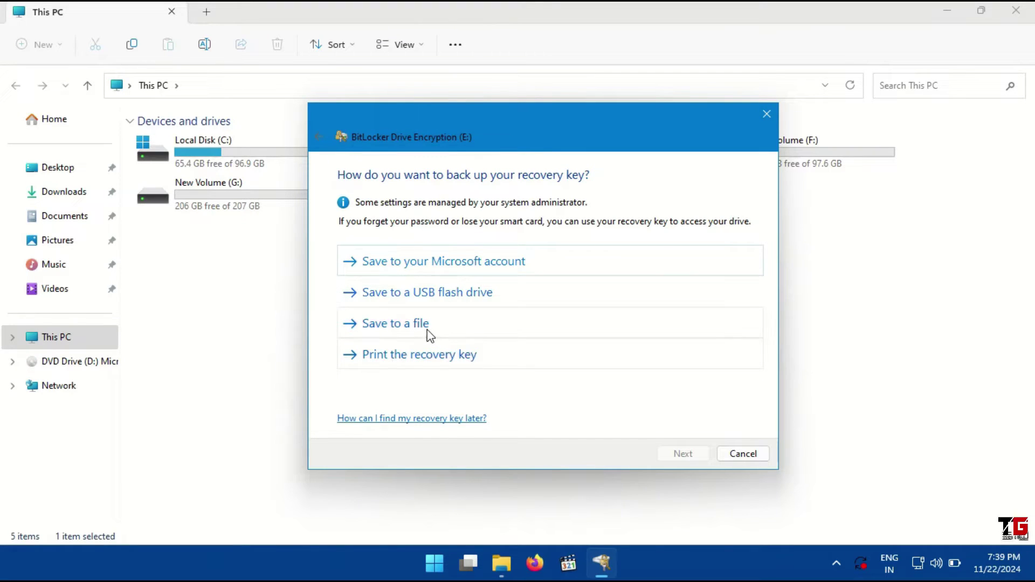
Save drive E:'s recovery key to the Desktop as 'tese drive' and continue
left_click(390, 325)
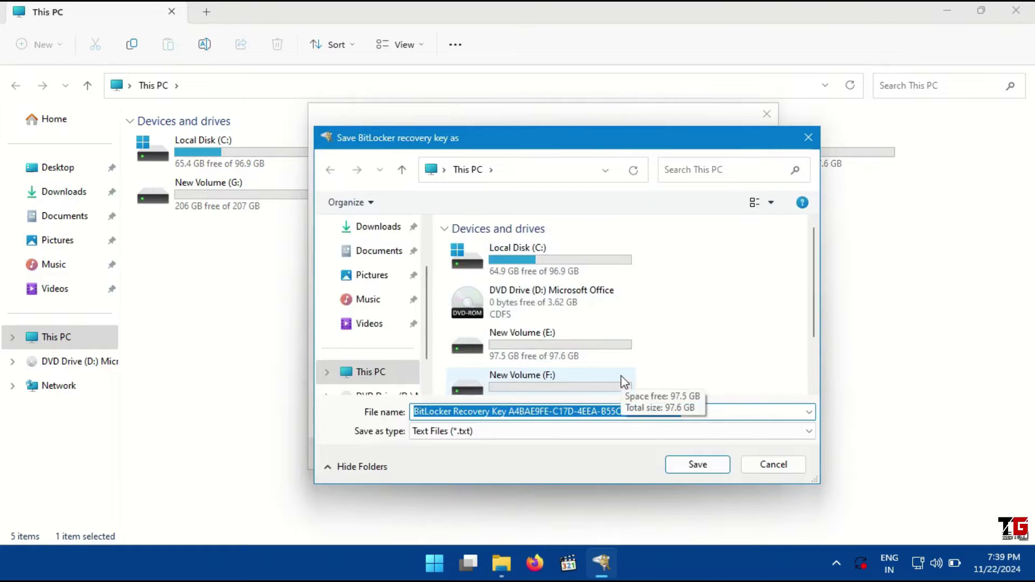
scroll(404, 319, "up", 2)
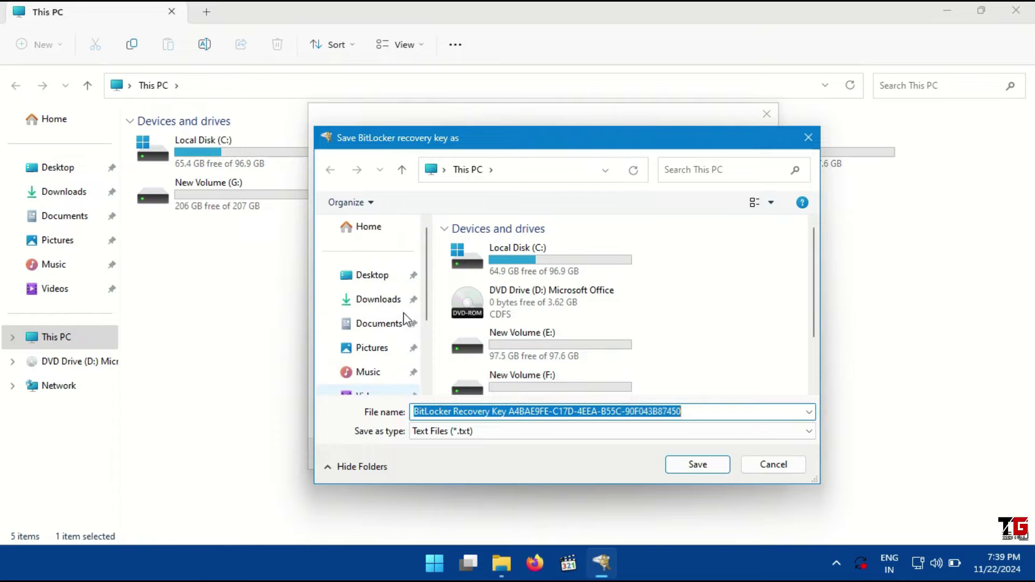
left_click(378, 276)
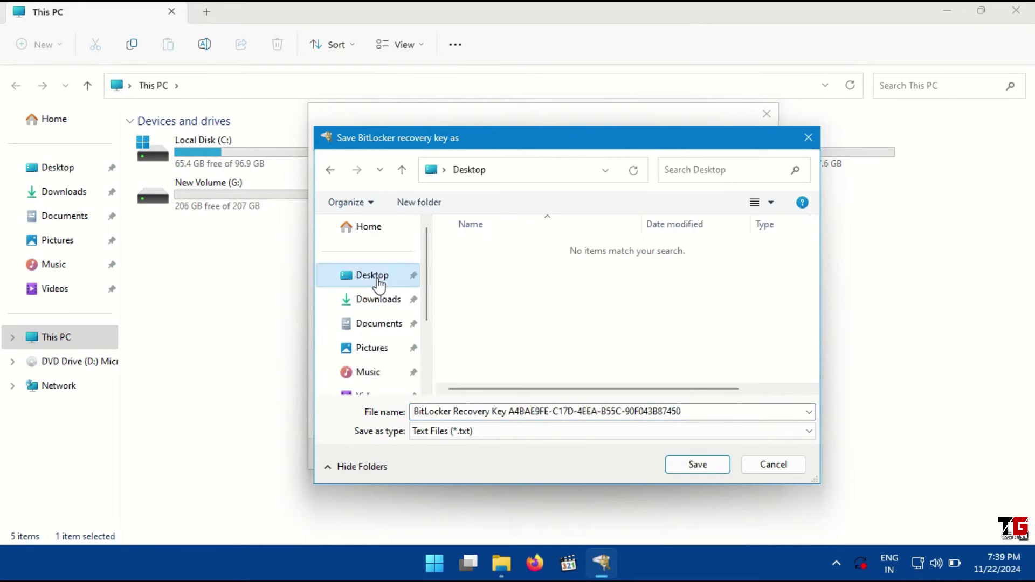
left_click(689, 411)
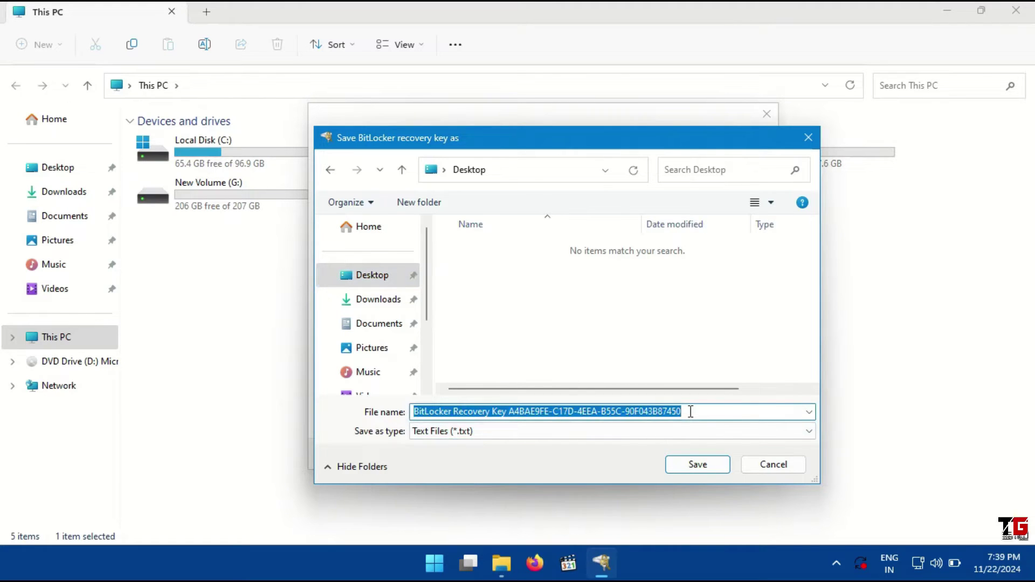
type("tese drive")
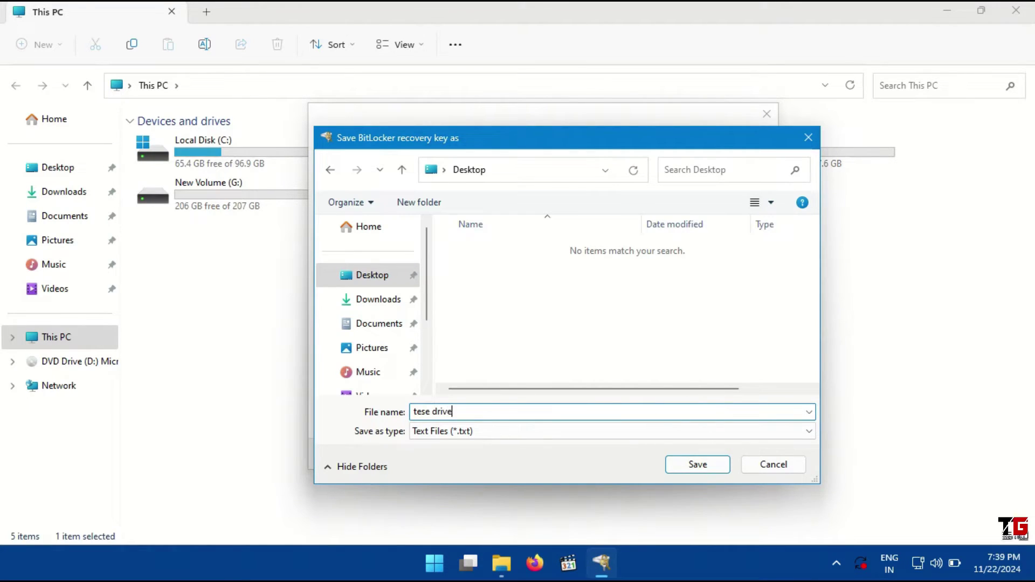
left_click(697, 465)
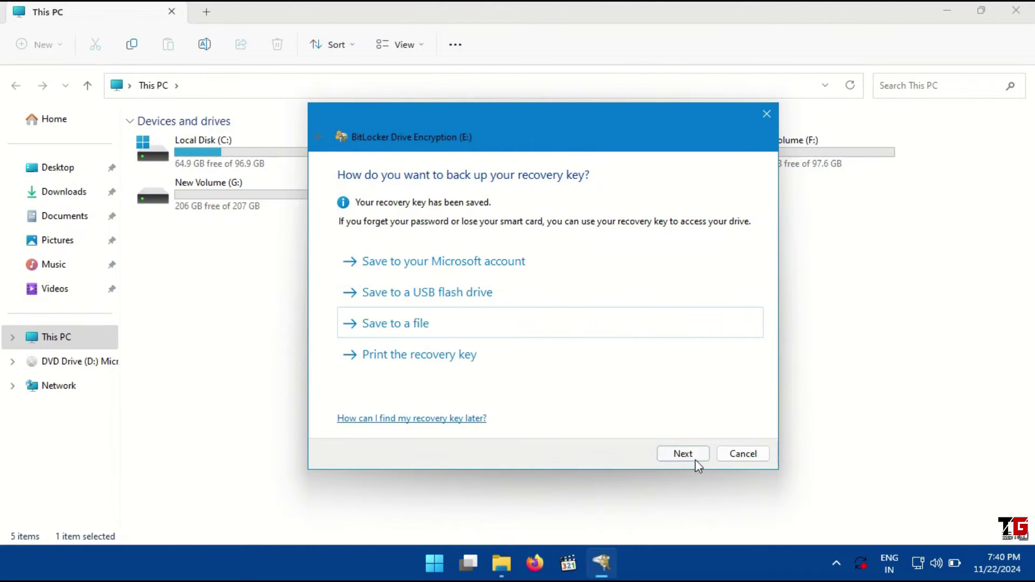
left_click(690, 452)
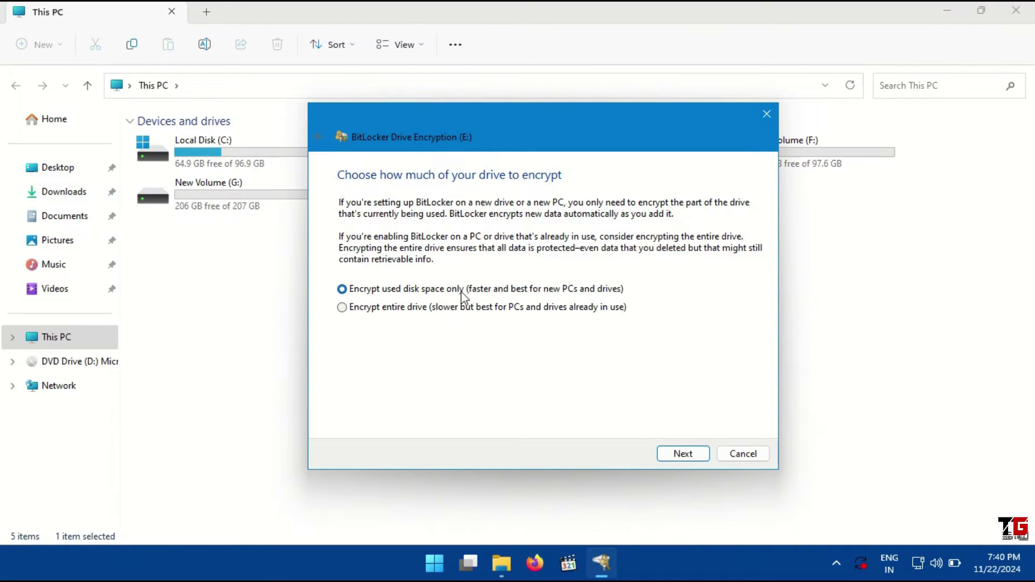
Accept used-disk-space-only encryption and keep New encryption mode for drive E:
left_click(692, 457)
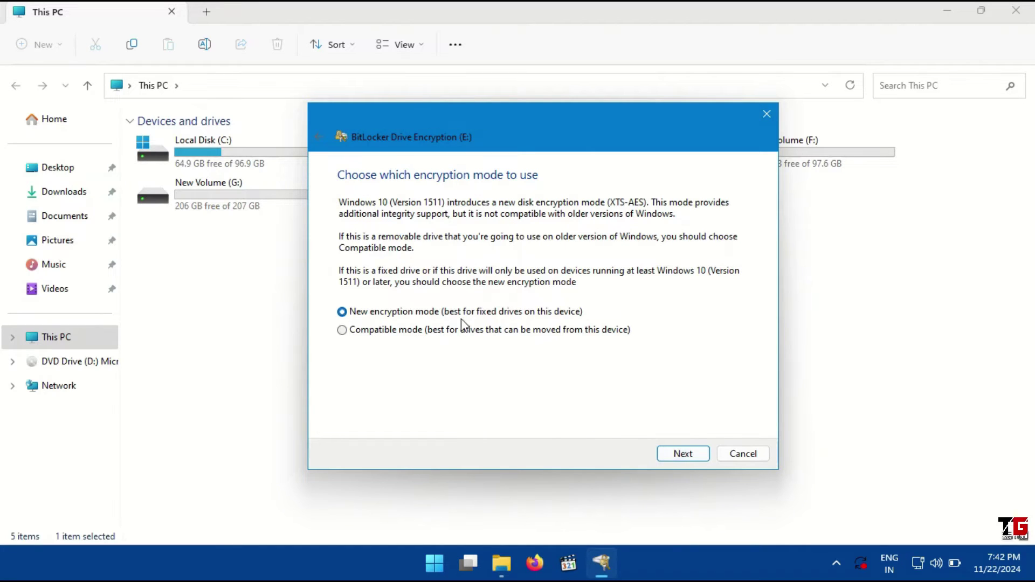
left_click(685, 456)
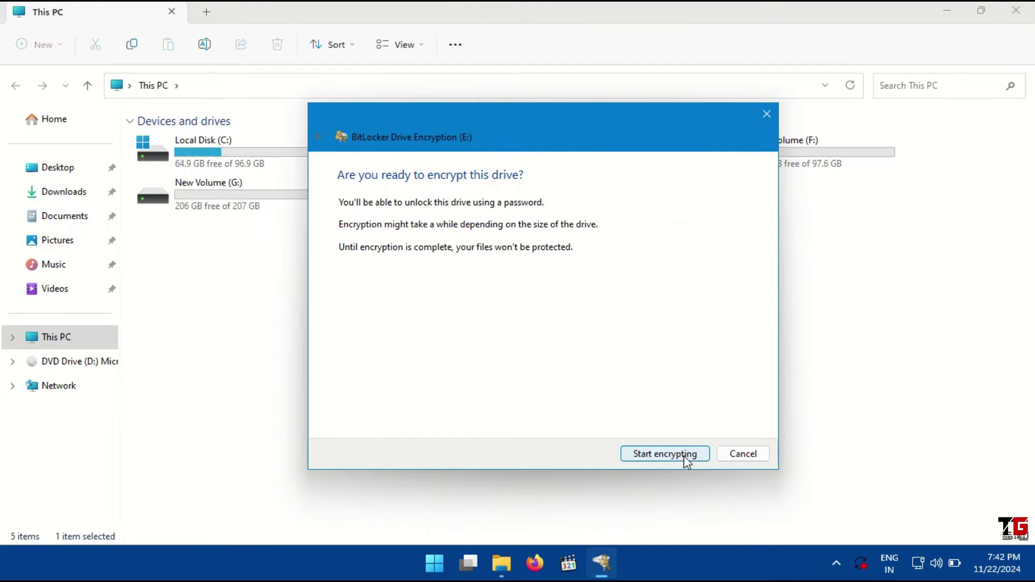
Start encrypting drive E:, then view its data file in Explorer and close the window
left_click(683, 455)
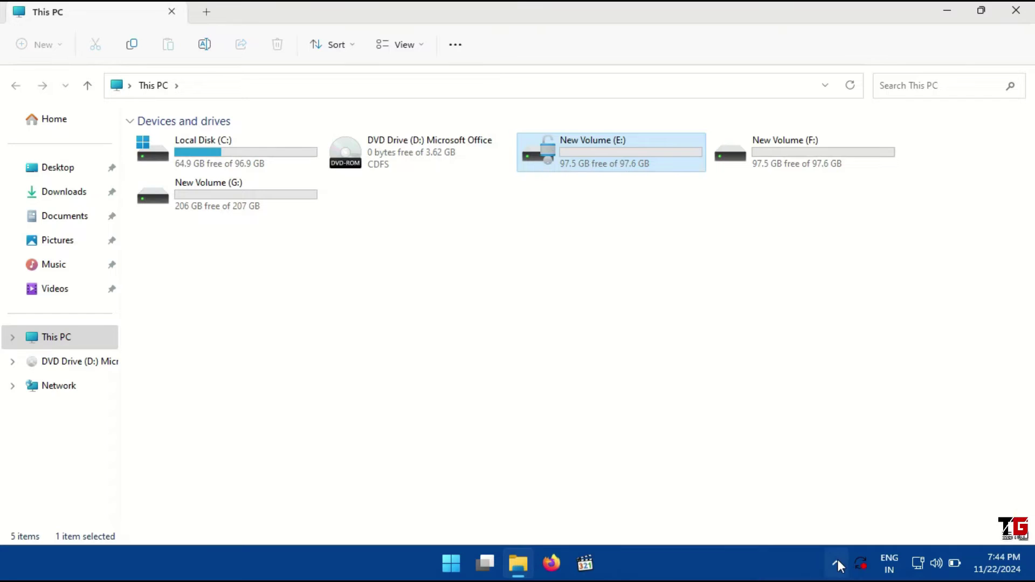
left_click(837, 562)
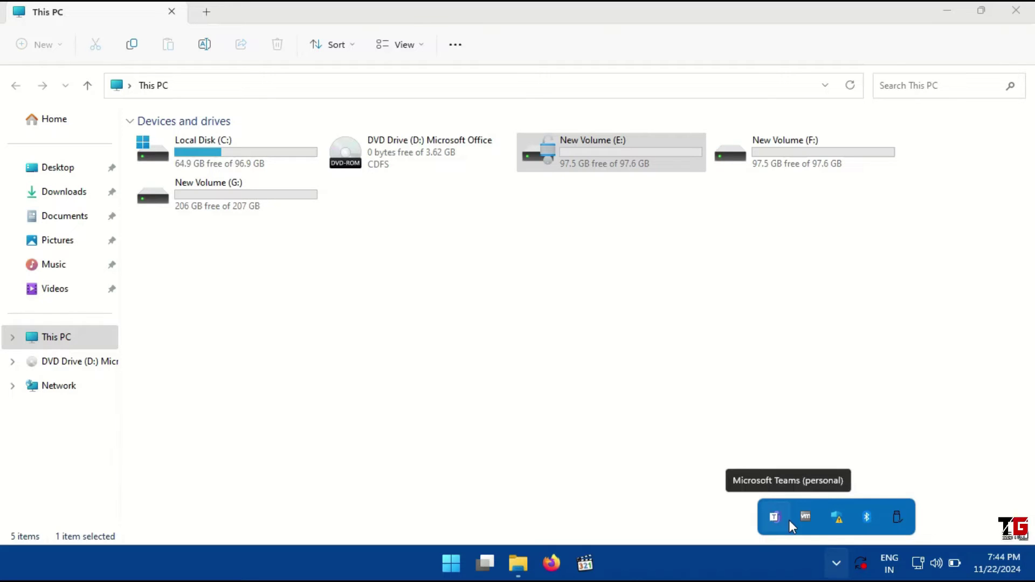
left_click(646, 349)
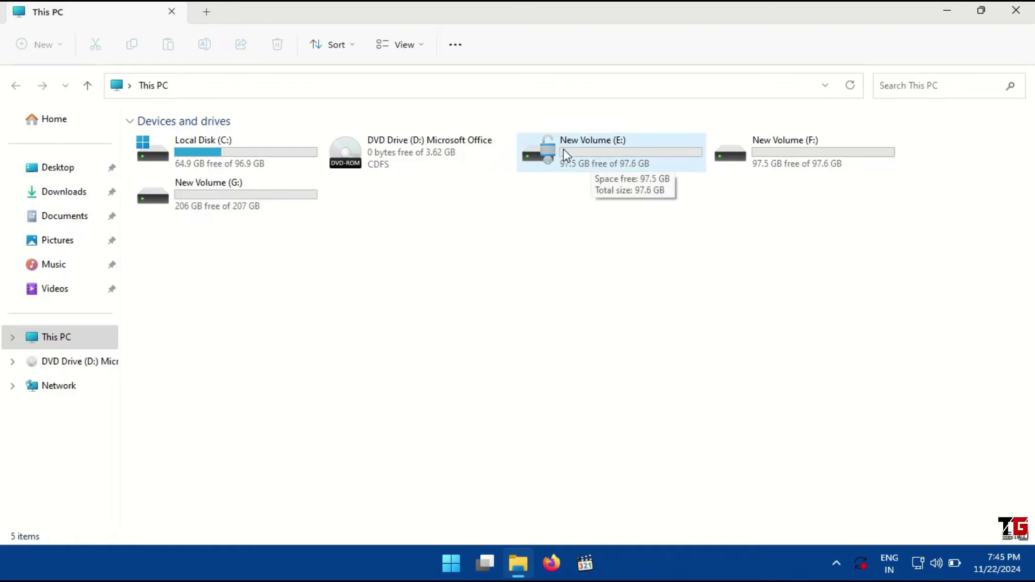
double_click(587, 152)
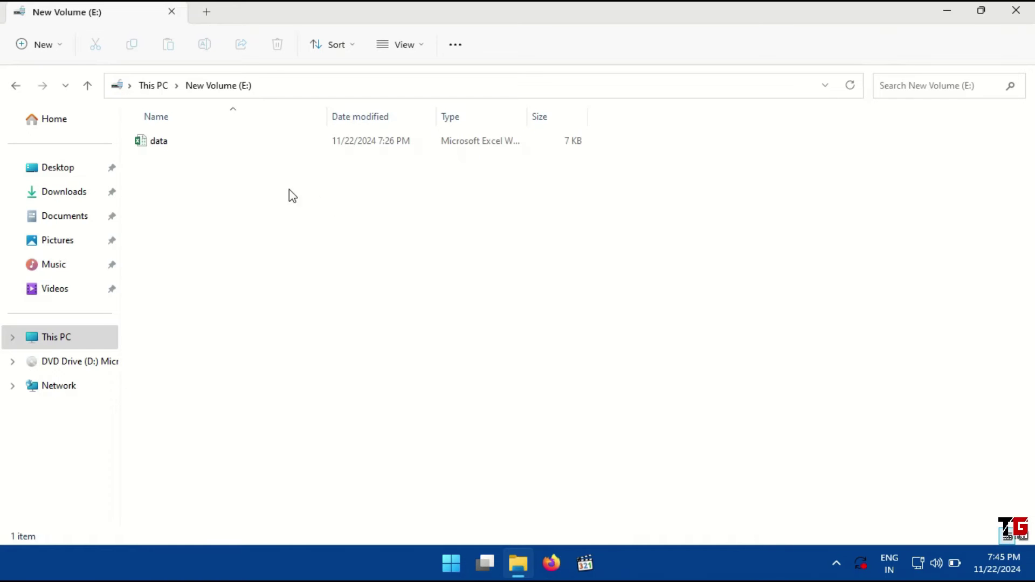
left_click(1016, 11)
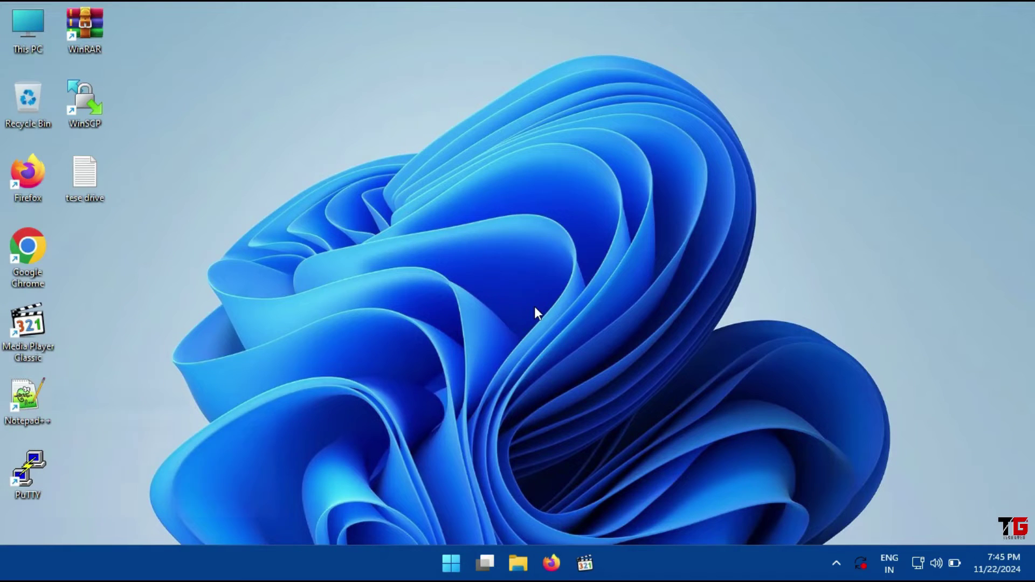
Open Control Panel with the Run command 'control' and go to BitLocker Drive Encryption
key("super+r")
type("control")
key("Return")
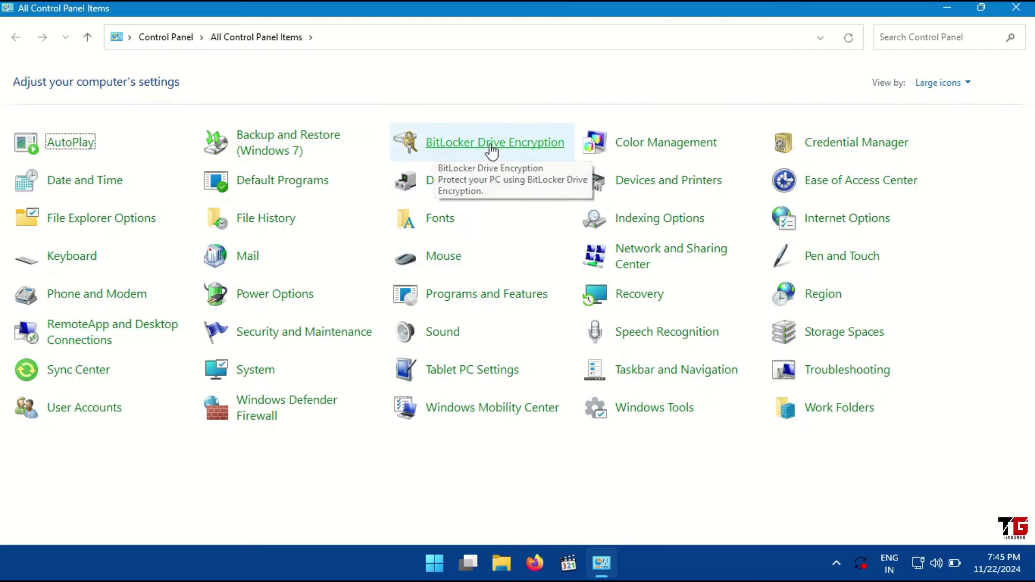
left_click(526, 145)
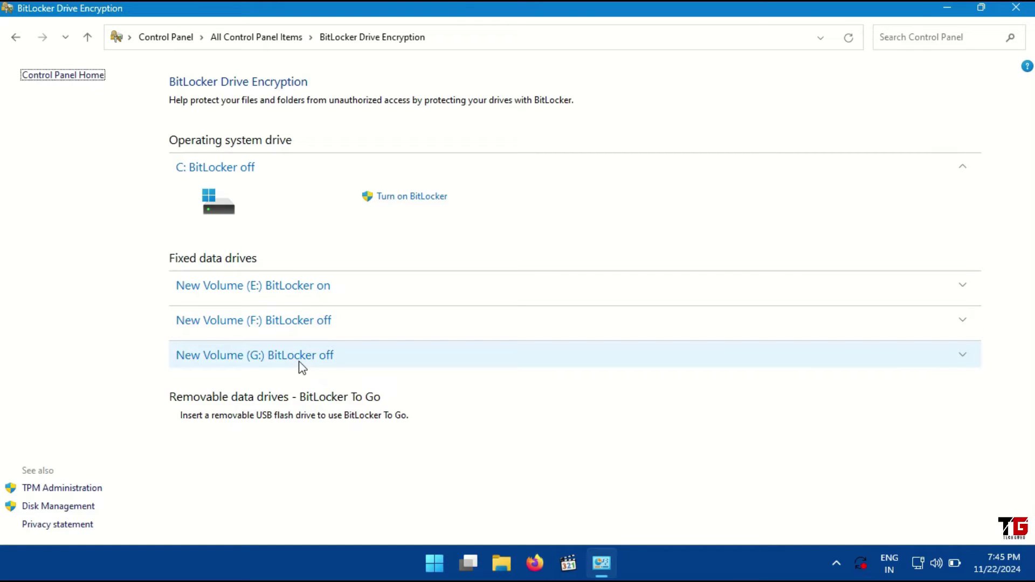
left_click(302, 286)
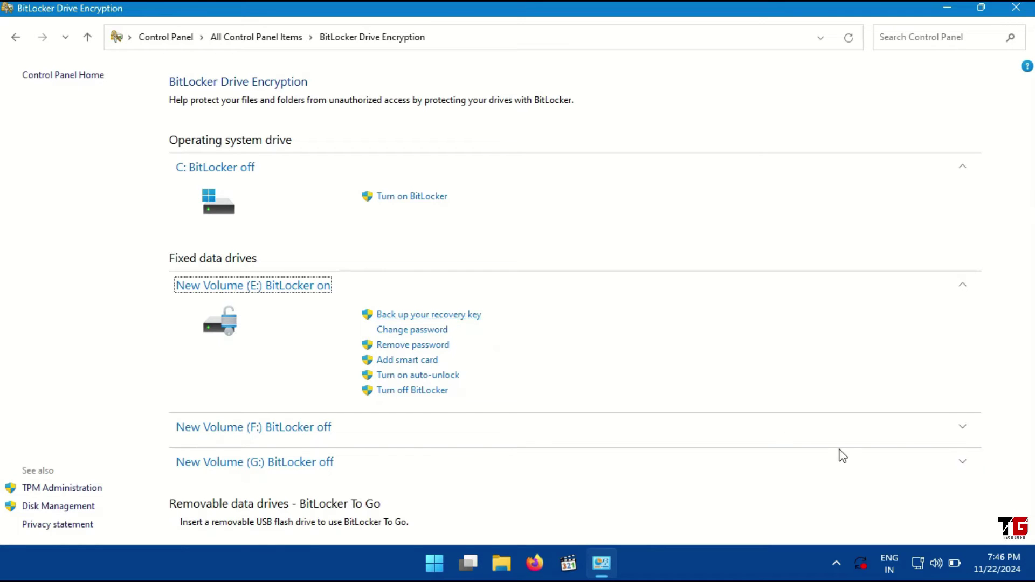
left_click(1033, 567)
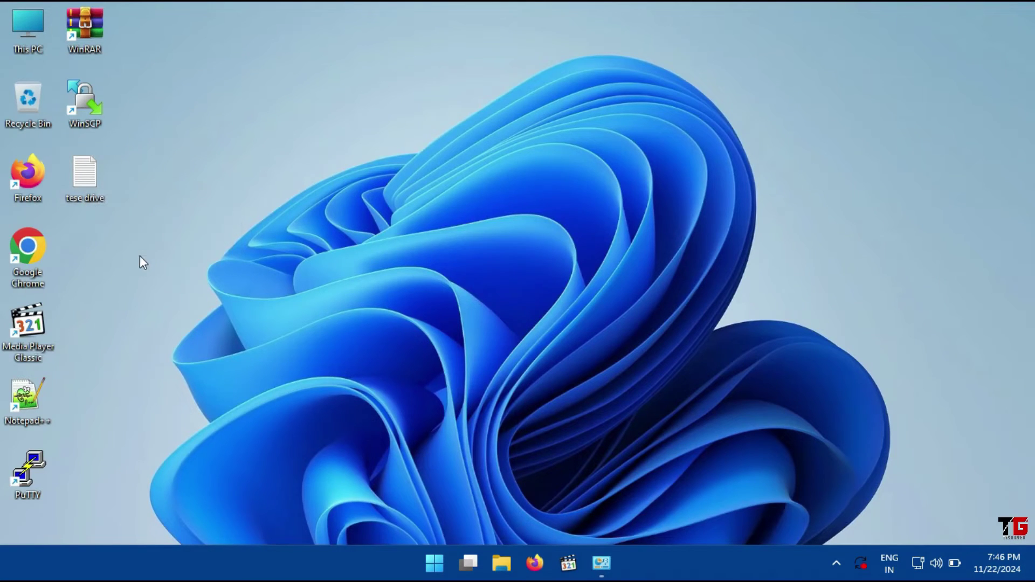
left_click(601, 563)
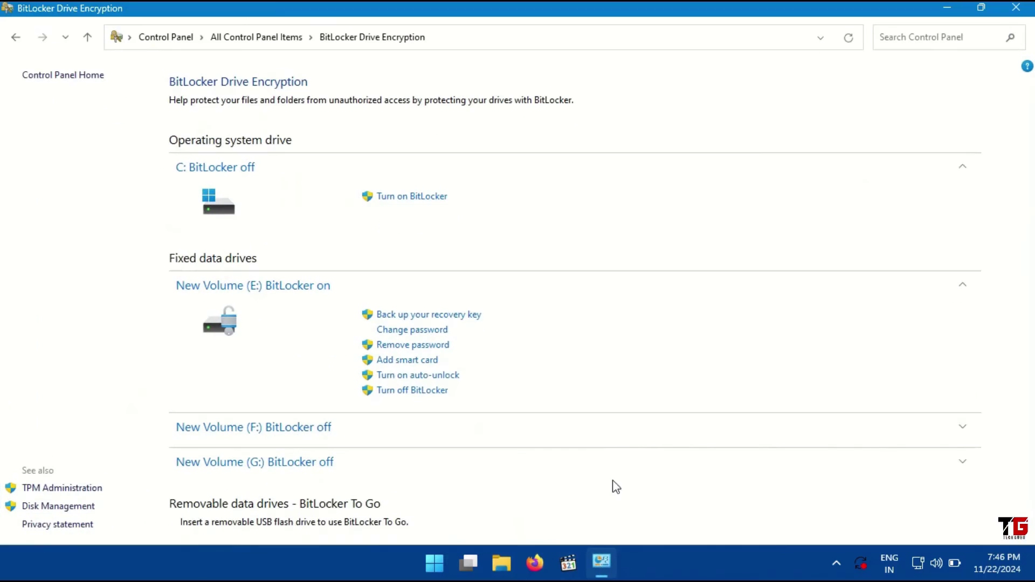
Save drive E:'s recovery key as a Desktop file, then select it on the desktop
left_click(433, 316)
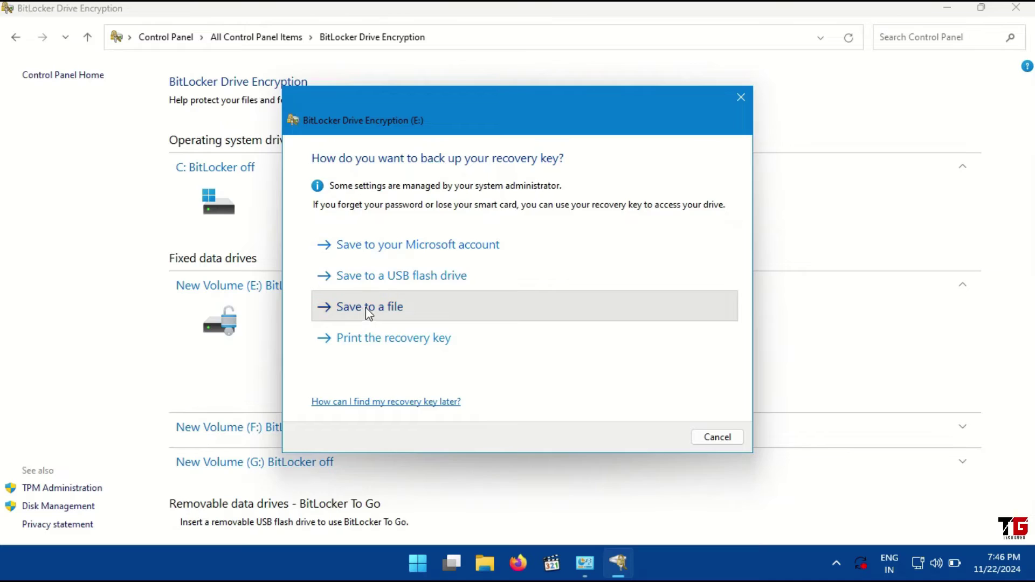
left_click(366, 307)
left_click(350, 260)
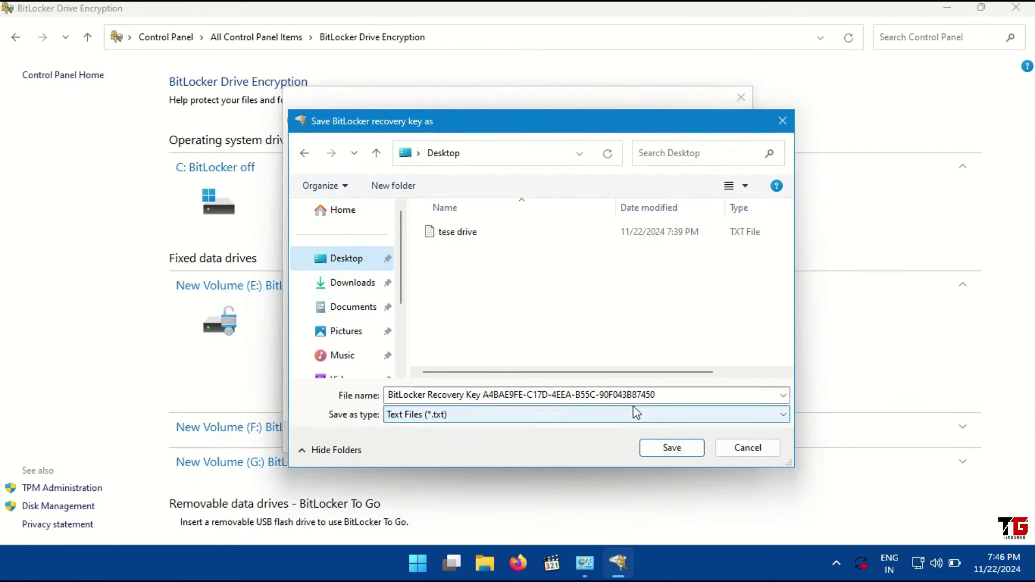
left_click(692, 452)
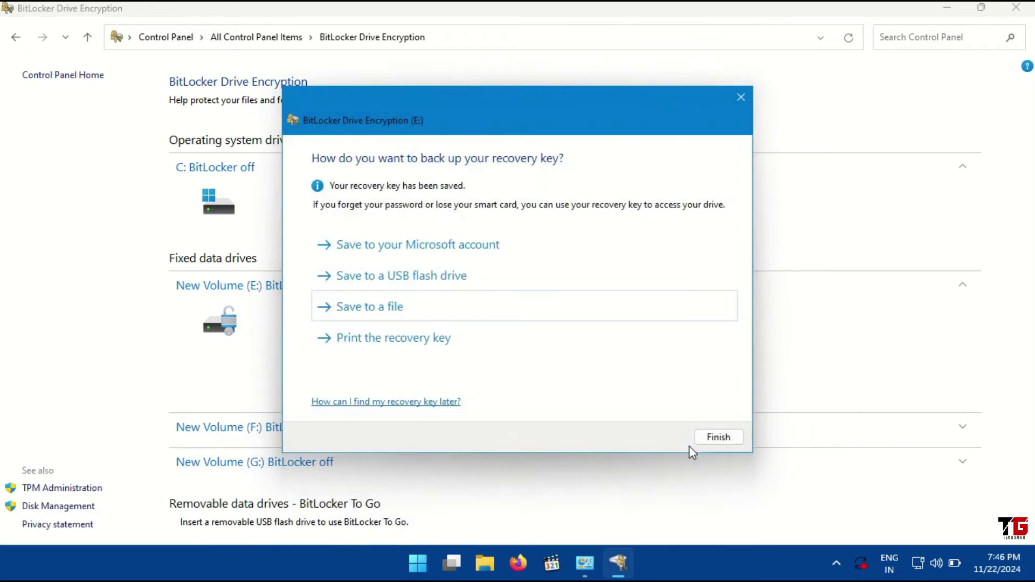
left_click(717, 443)
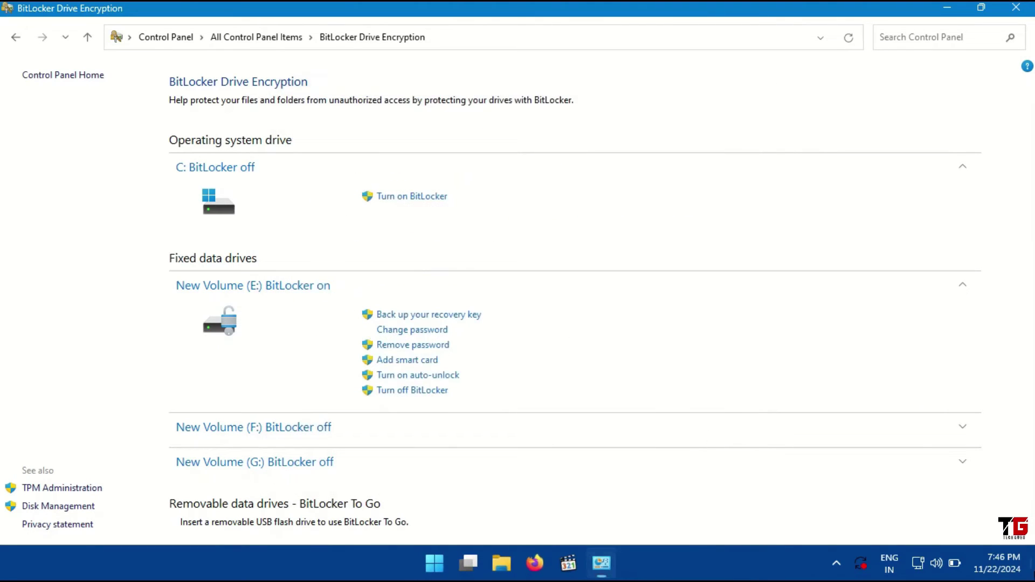
key("super+d")
left_click(95, 248)
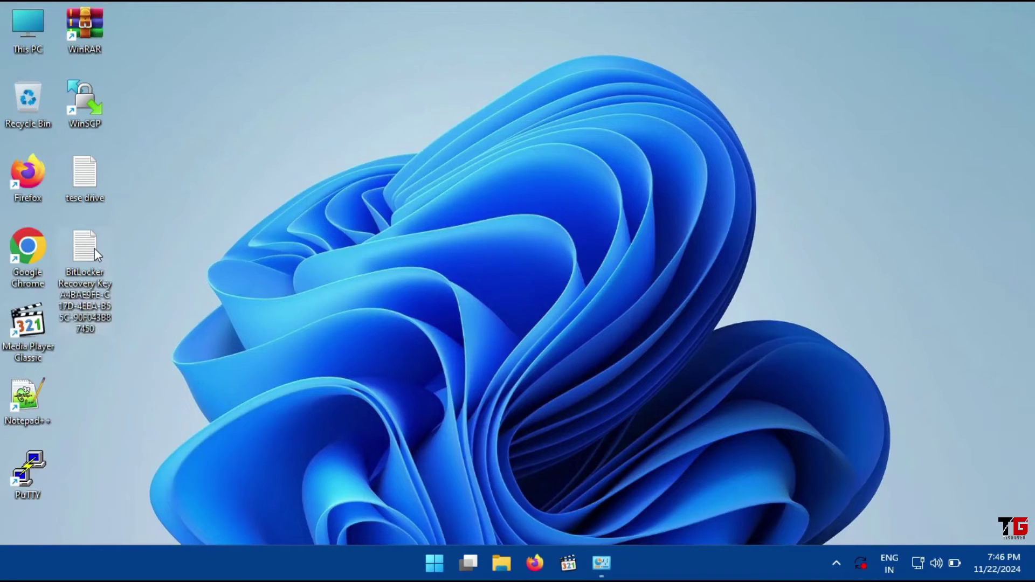
Restore the BitLocker Drive Encryption Control Panel window from the taskbar
left_click(602, 563)
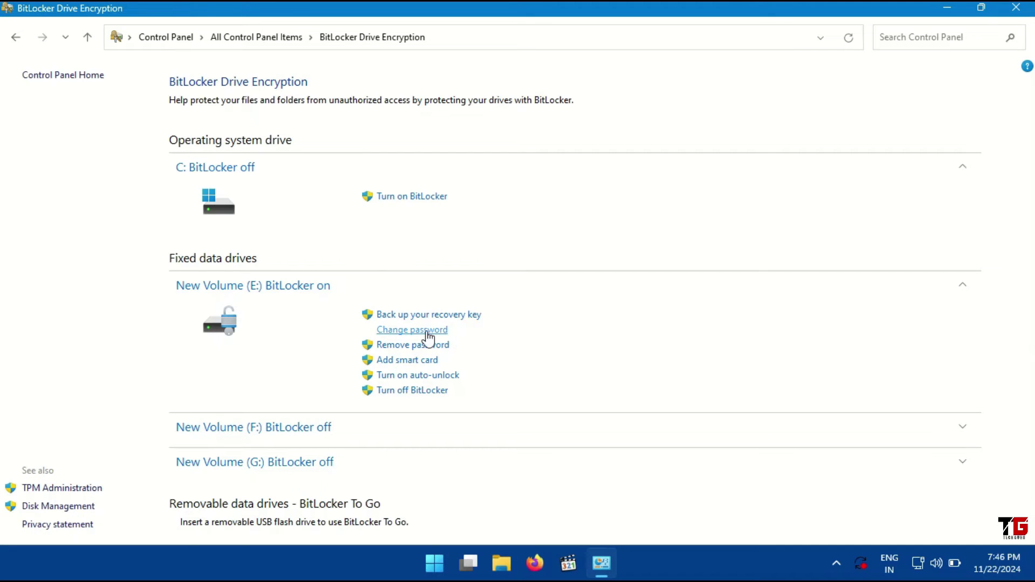
Replace drive E:'s BitLocker password by entering the old password and the new one twice
left_click(429, 338)
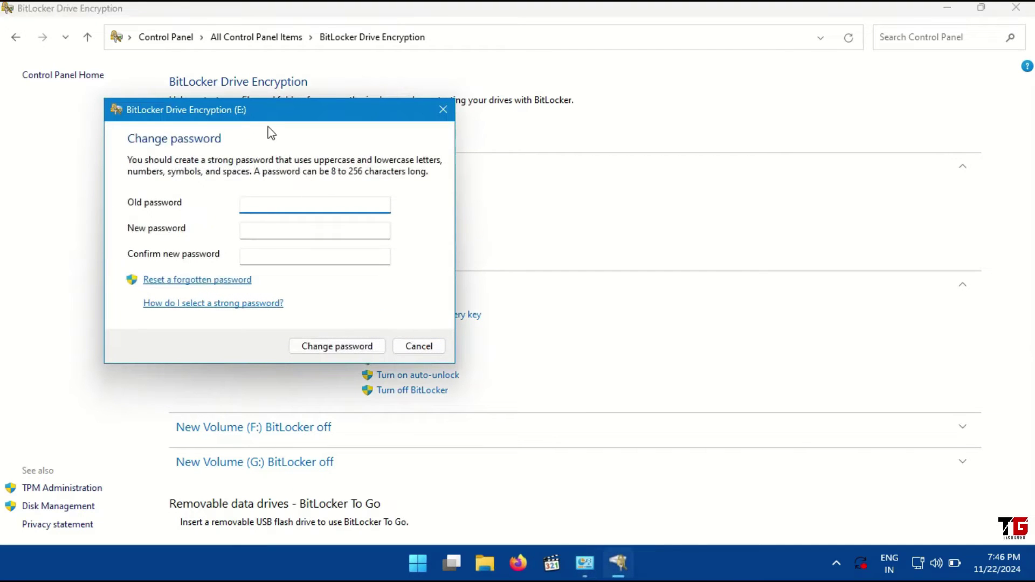
left_click_drag(261, 108, 692, 145)
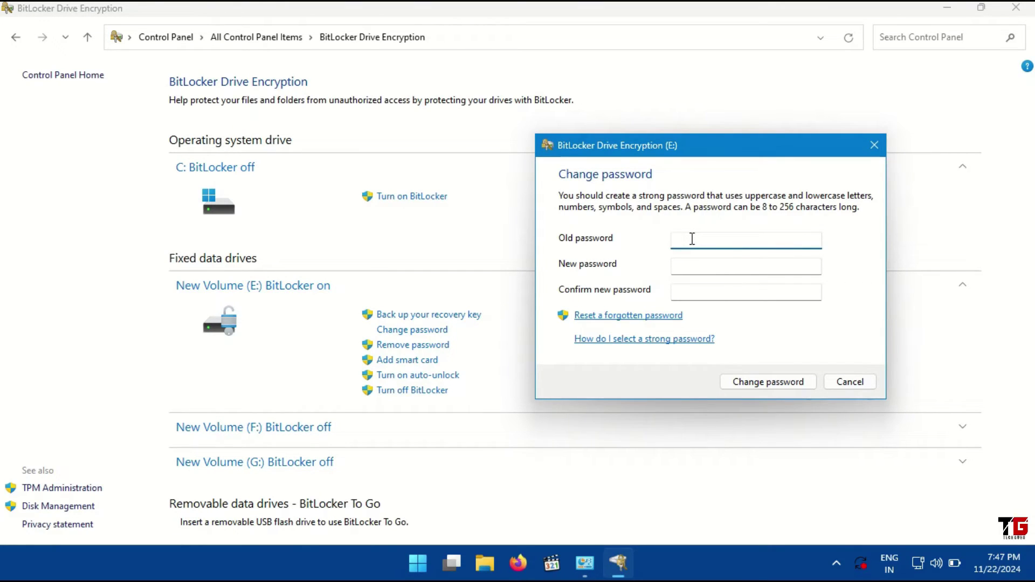
left_click(688, 262)
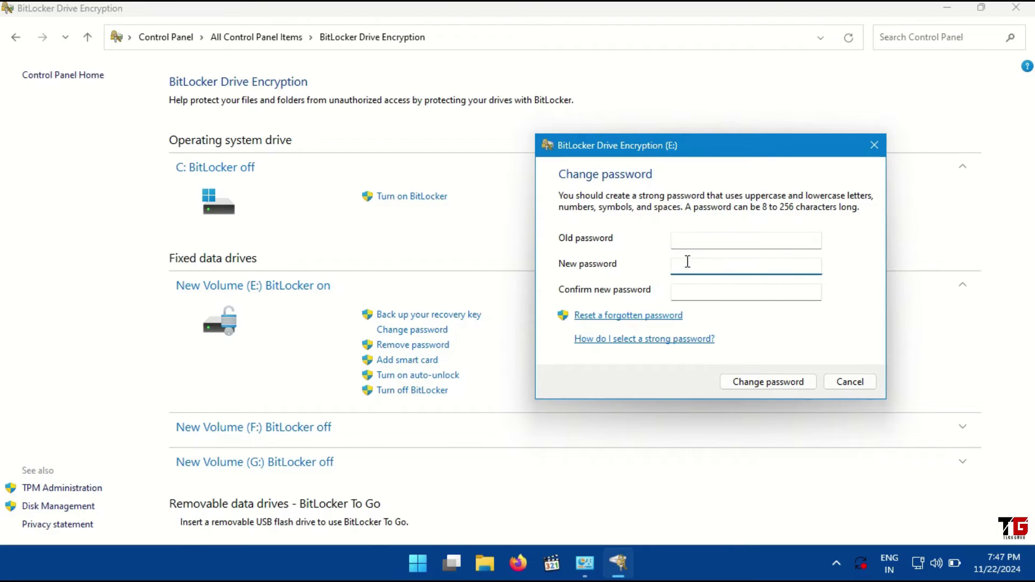
left_click(699, 291)
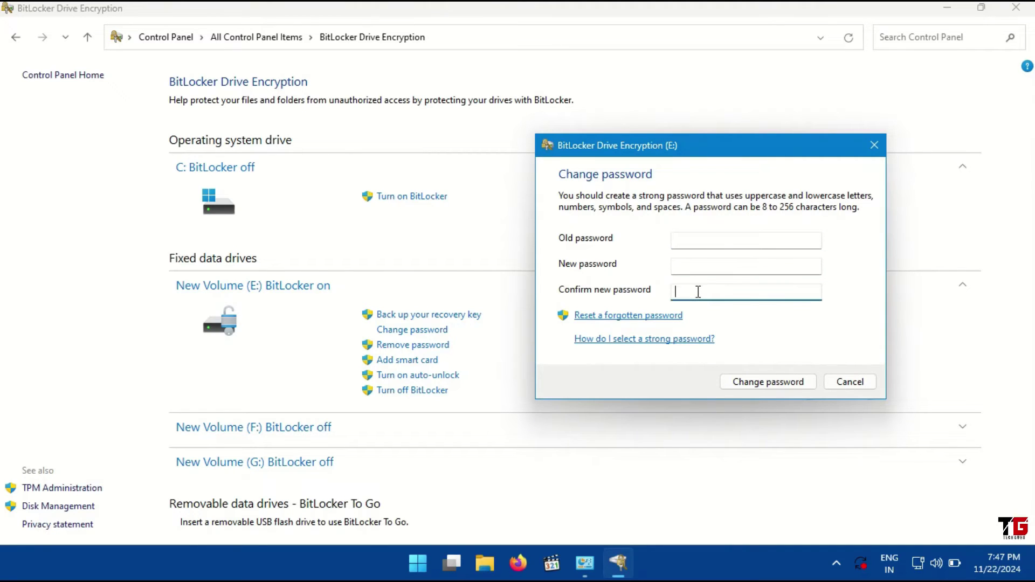
left_click(685, 238)
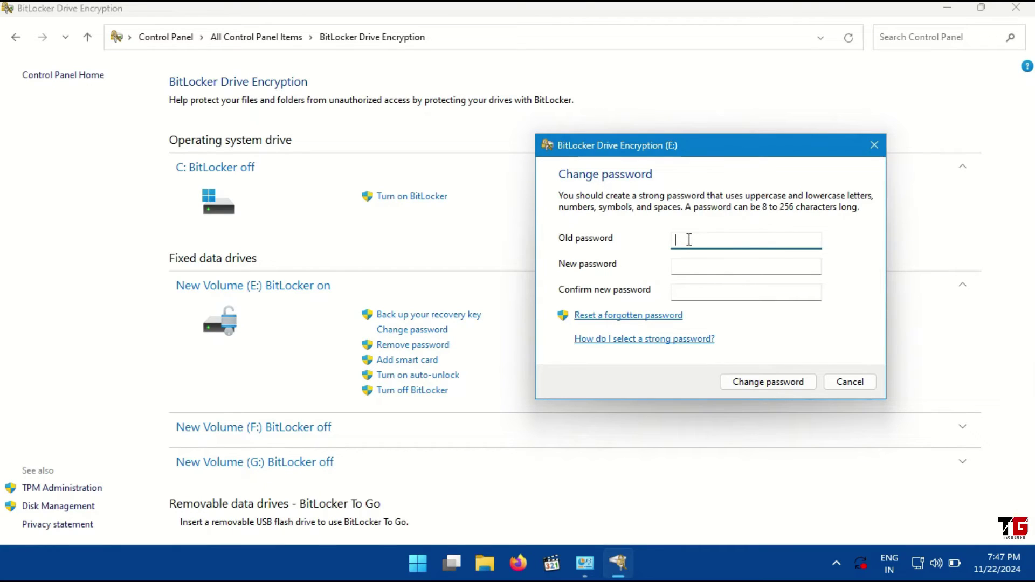
type("••••••••")
left_click(688, 265)
type("•••••")
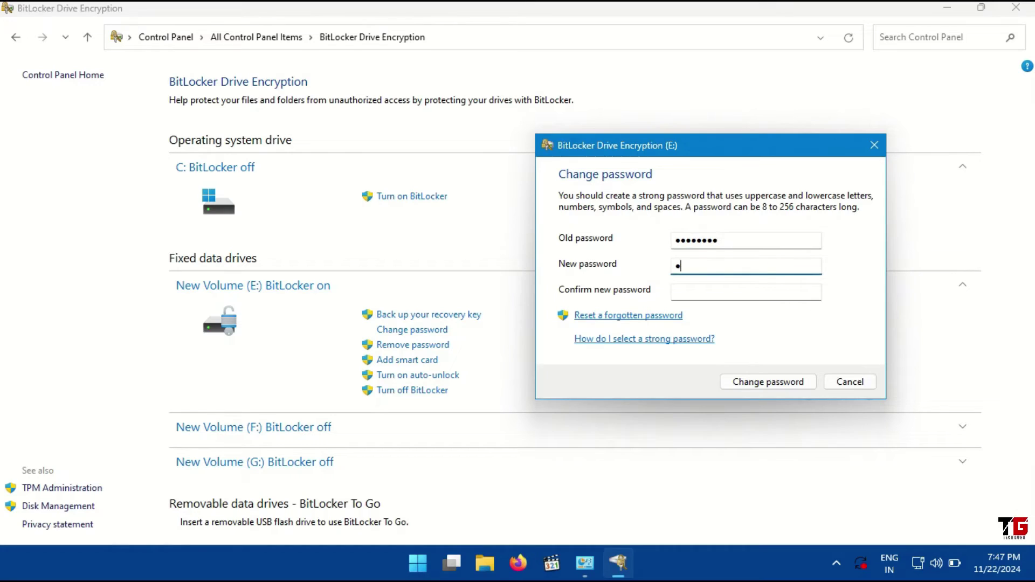
type("•••")
left_click(747, 292)
type("••••••")
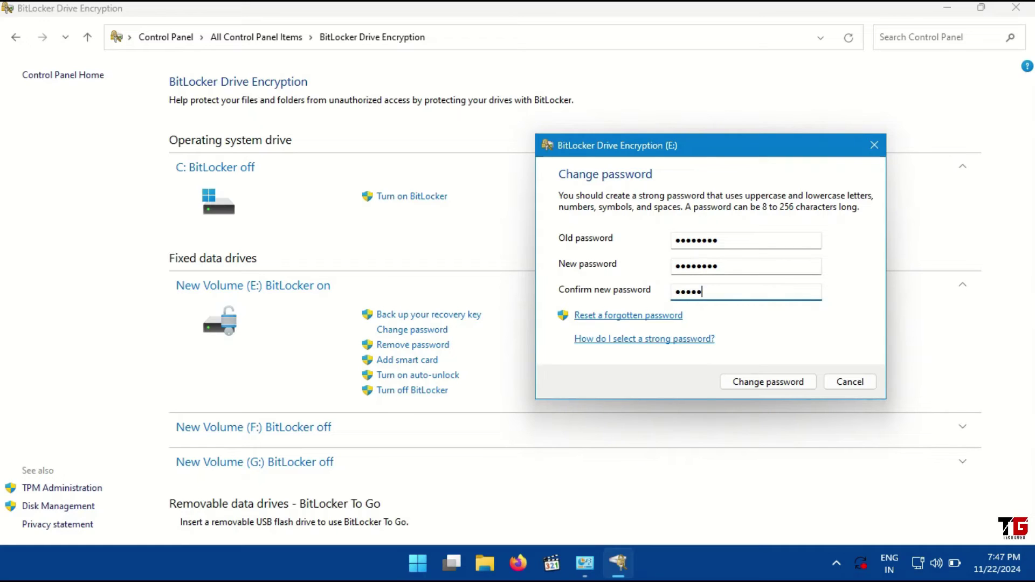
type("••")
left_click(792, 385)
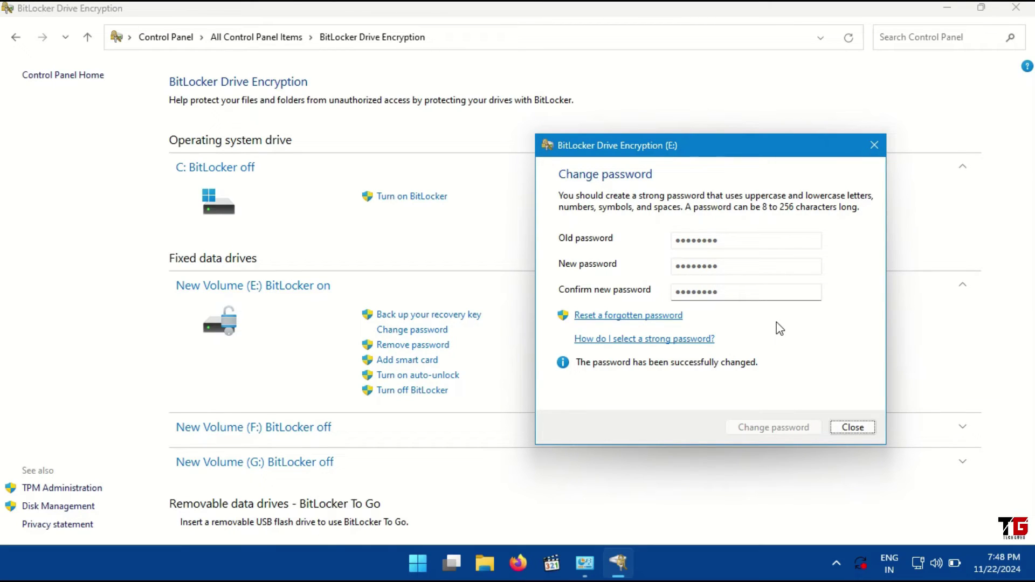
left_click(853, 428)
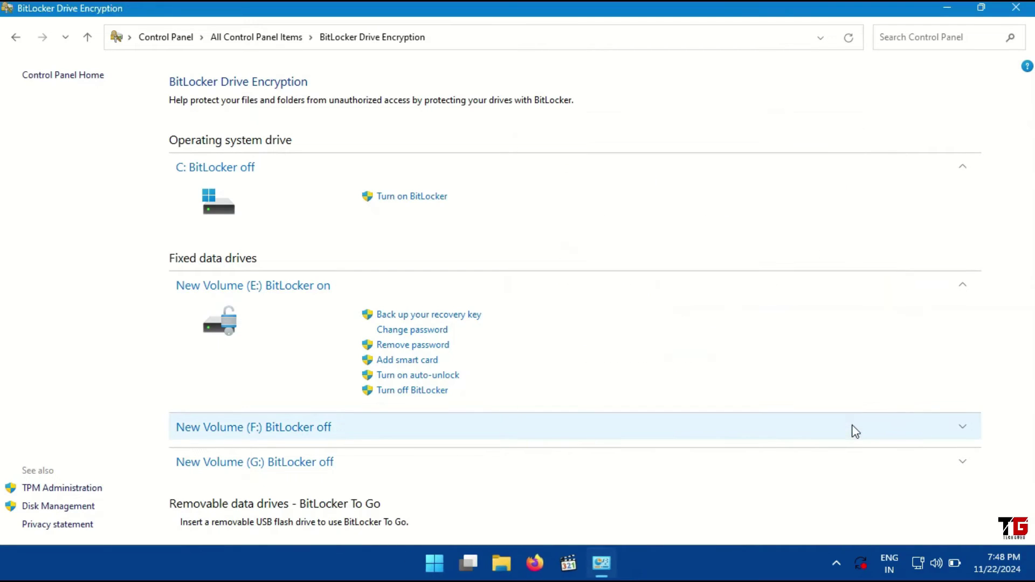
Use Reset a forgotten password to create and confirm a new unlock password for drive E:
left_click(438, 331)
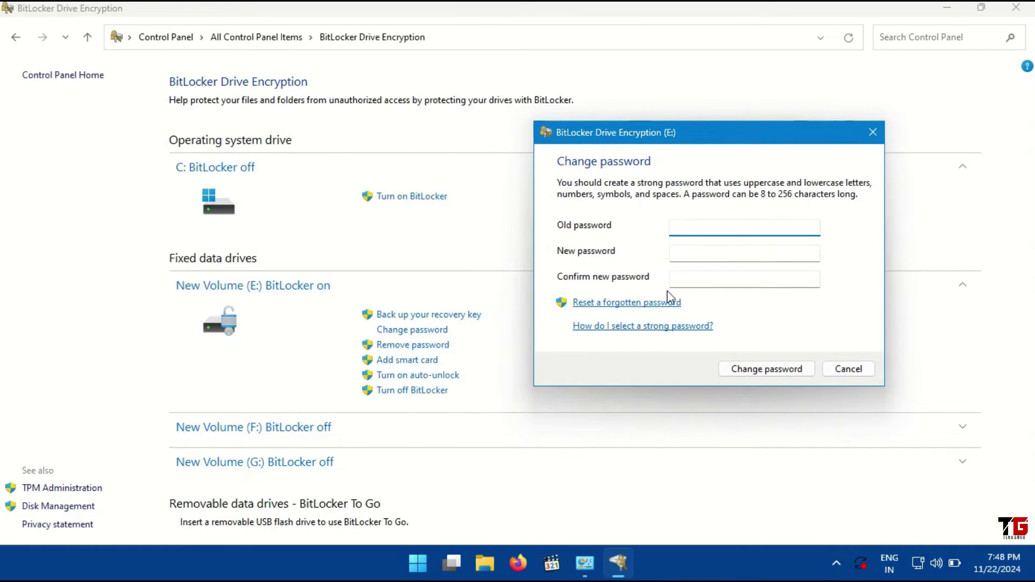
left_click(631, 306)
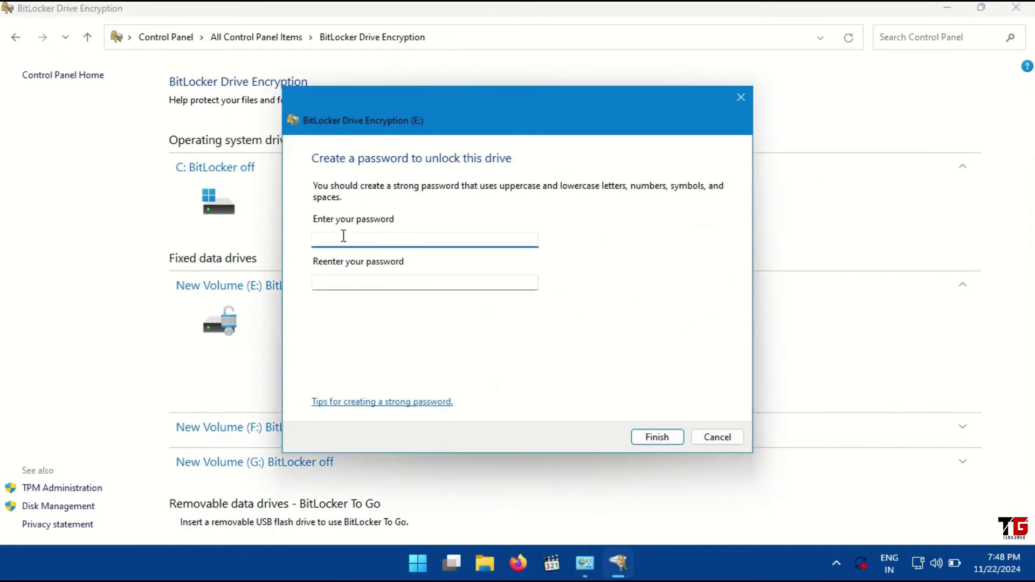
type("••••••••")
left_click(318, 282)
type("•••")
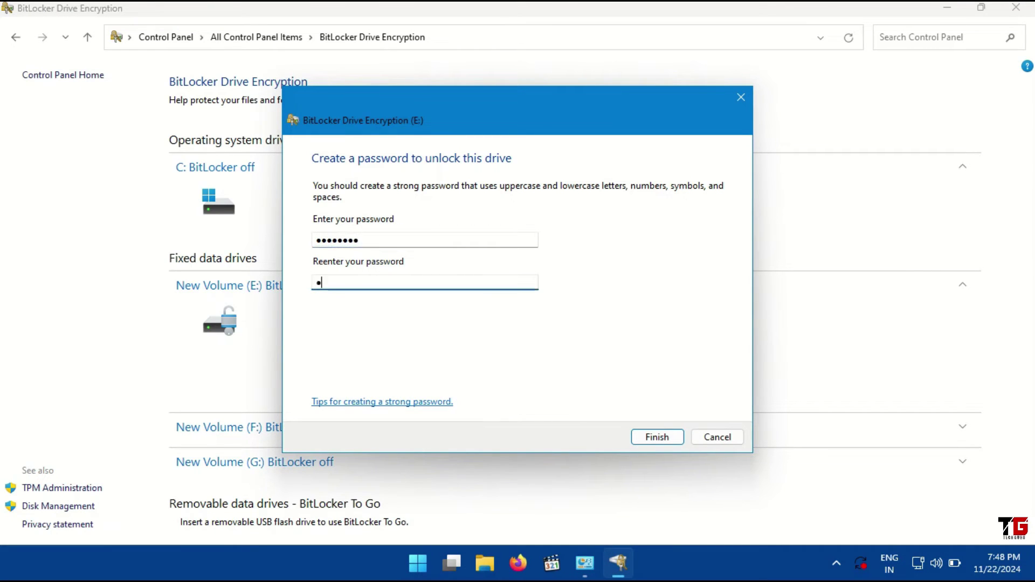
type("•••••")
left_click(656, 438)
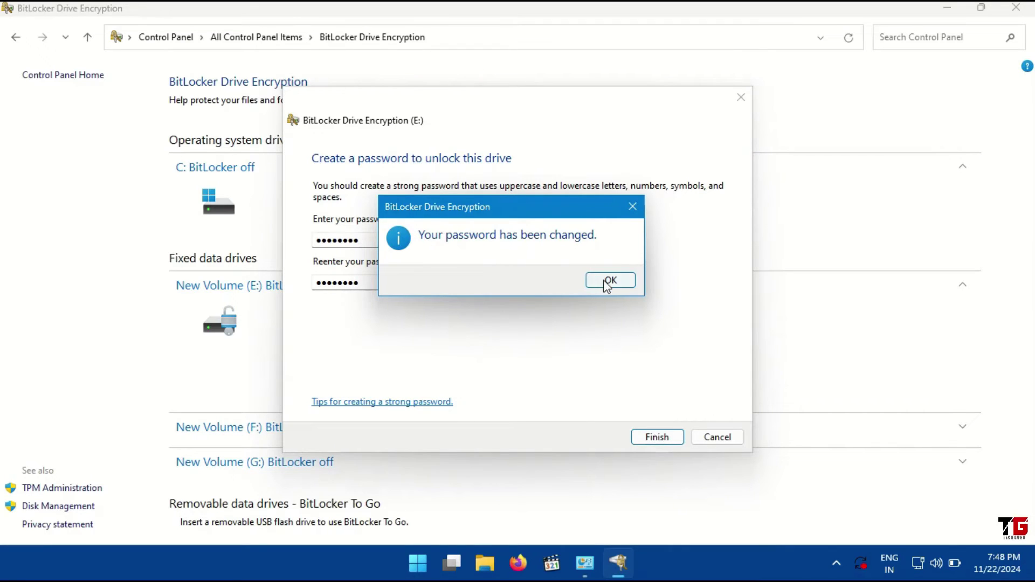
left_click(607, 280)
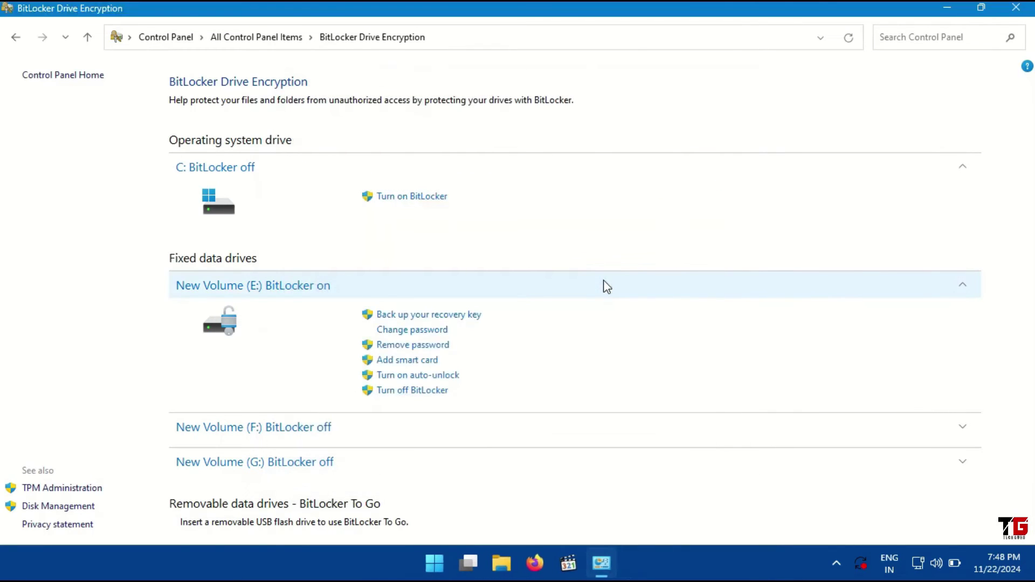
left_click(435, 348)
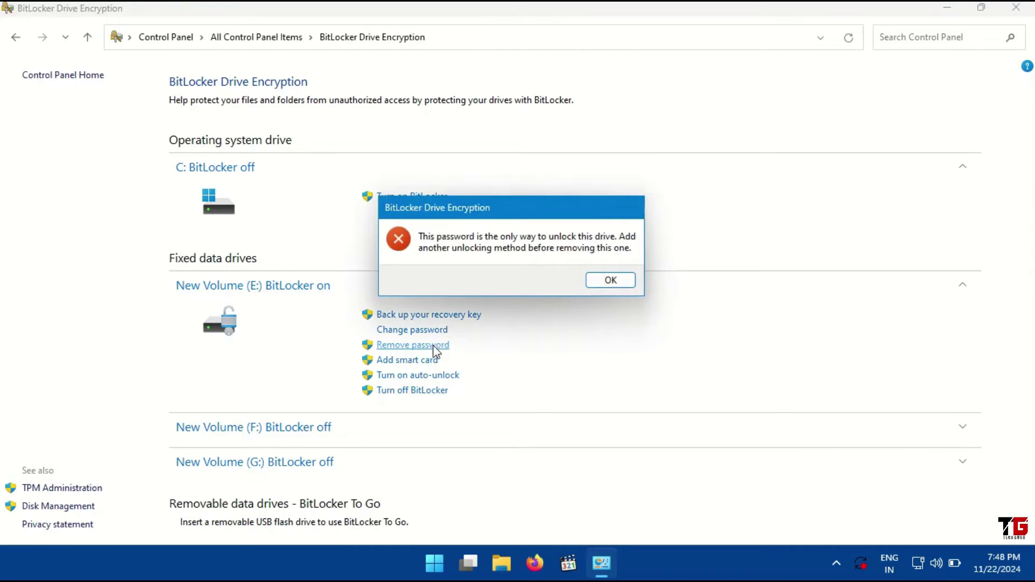
left_click_drag(493, 206, 647, 267)
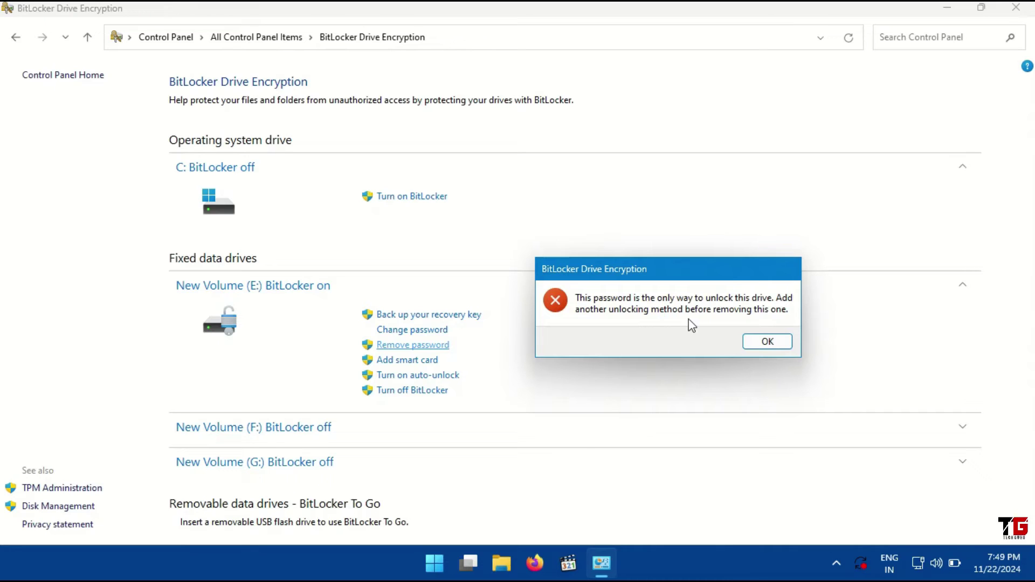
left_click(768, 343)
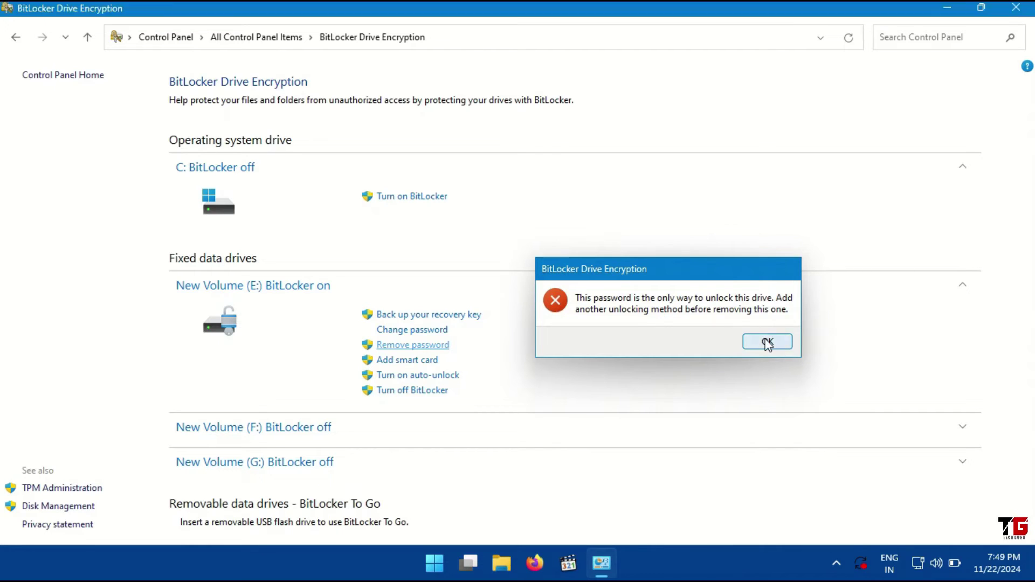
left_click(409, 361)
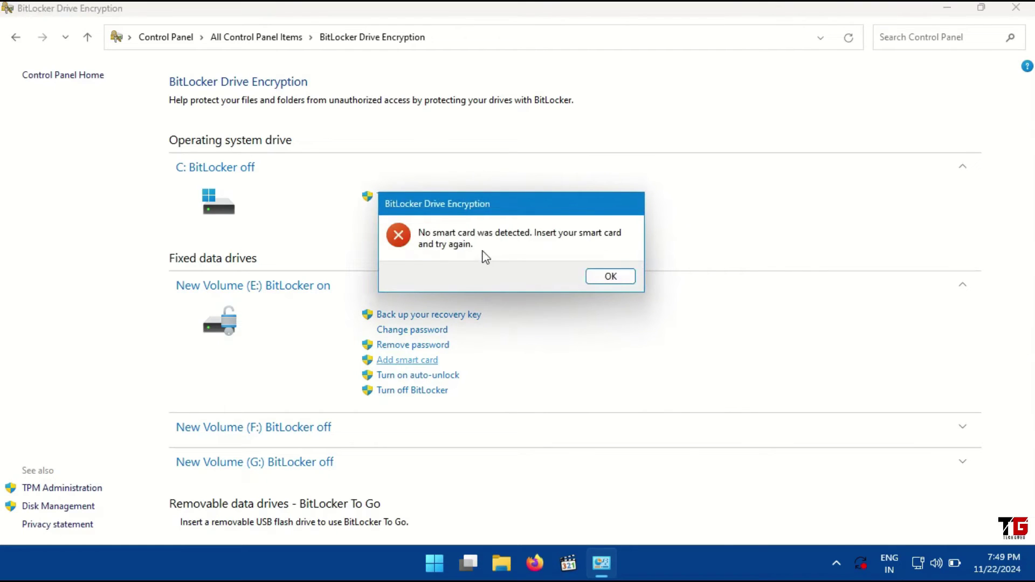
left_click_drag(494, 208, 646, 223)
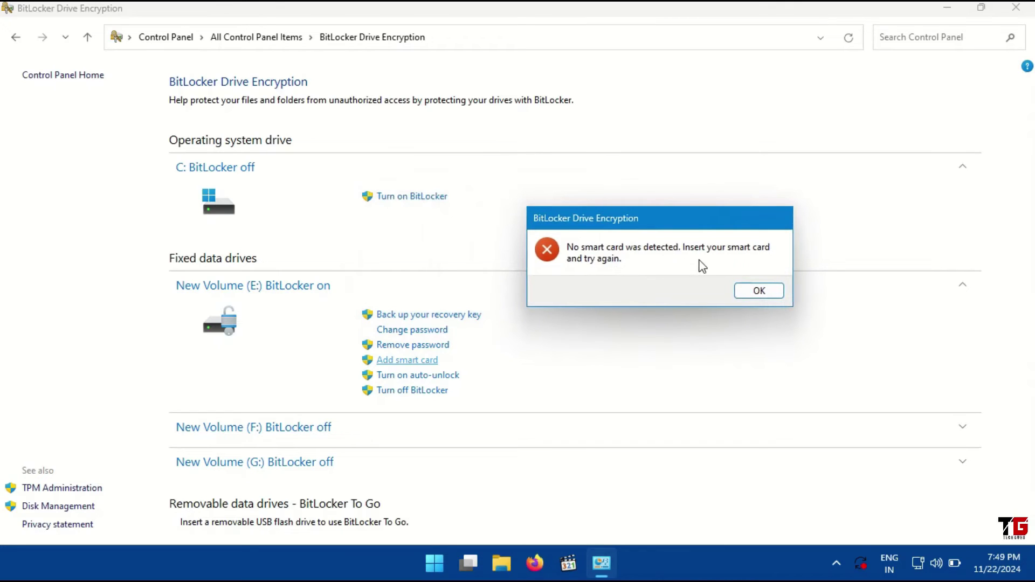
left_click(745, 291)
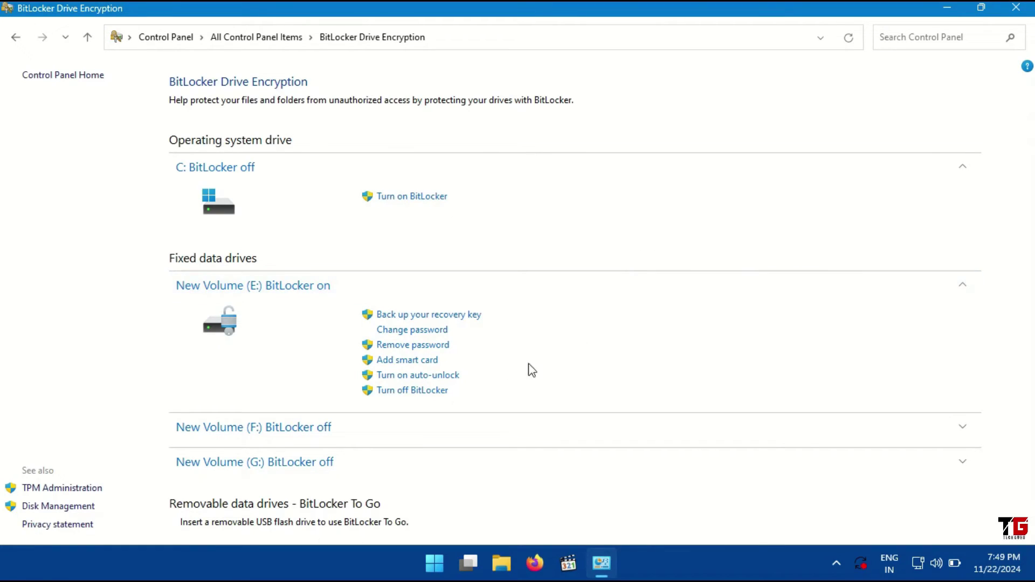
left_click(441, 376)
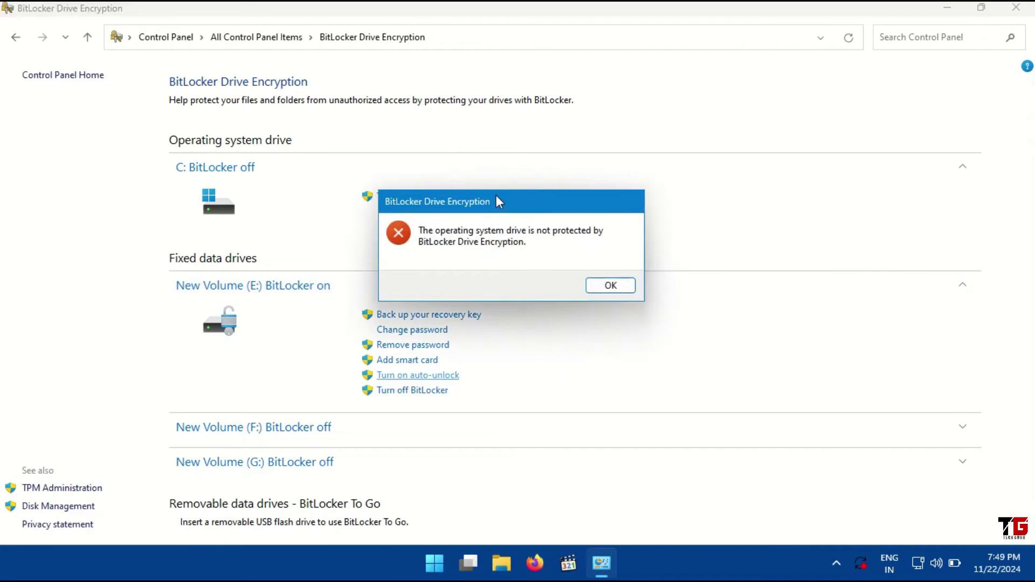
left_click_drag(497, 196, 620, 232)
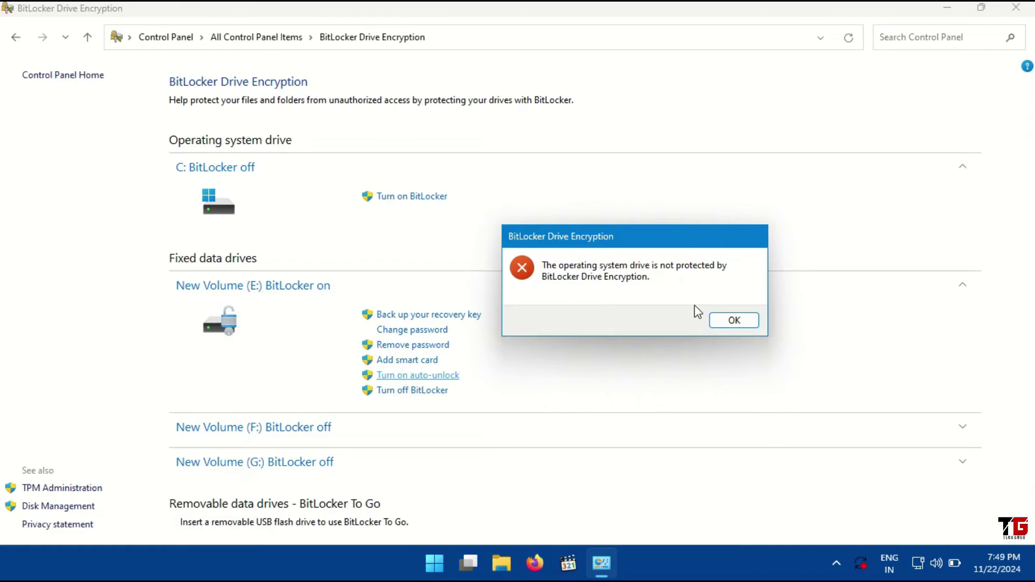
left_click(740, 322)
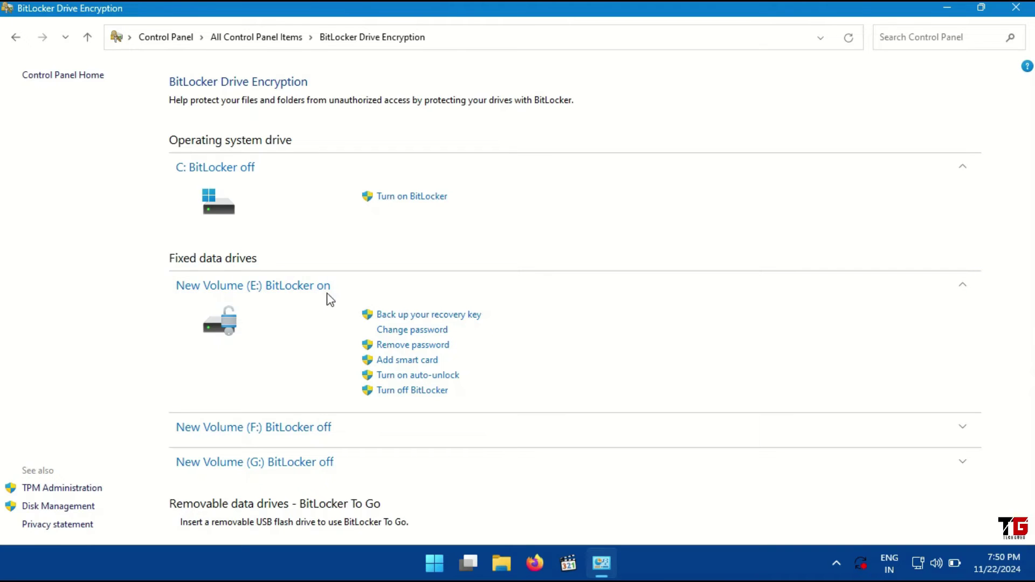
Close the BitLocker Control Panel window and restart Windows from the Start menu's Power button
left_click(1016, 15)
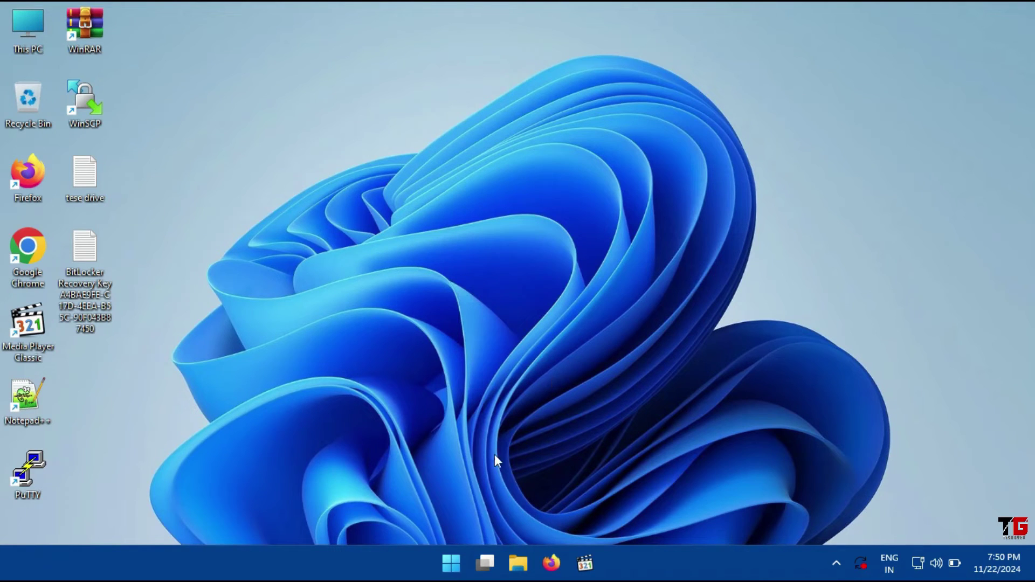
left_click(456, 563)
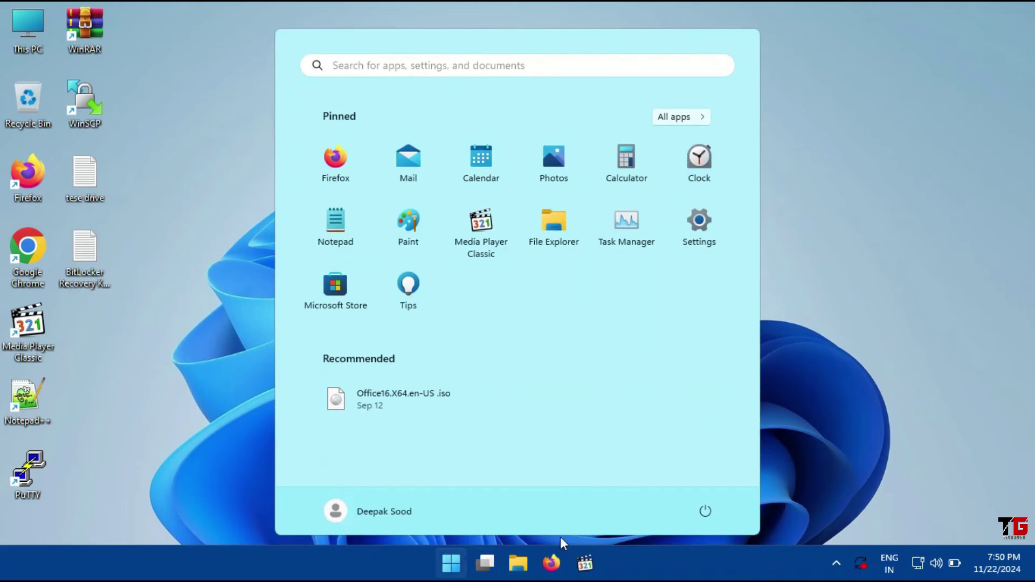
left_click(707, 515)
left_click(718, 480)
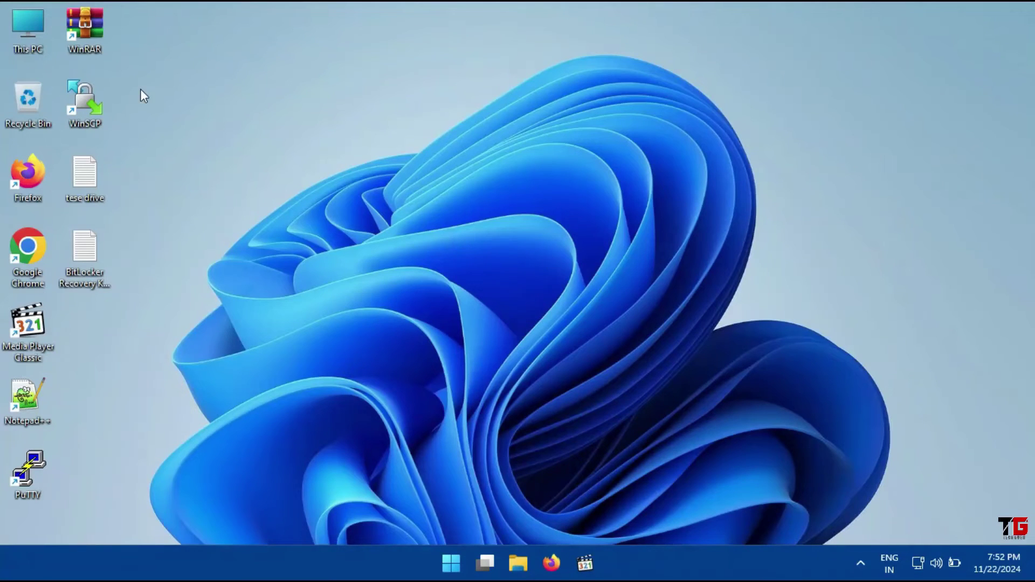
Unlock Local Disk (E:) from This PC with its BitLocker password, then close the window
double_click(30, 32)
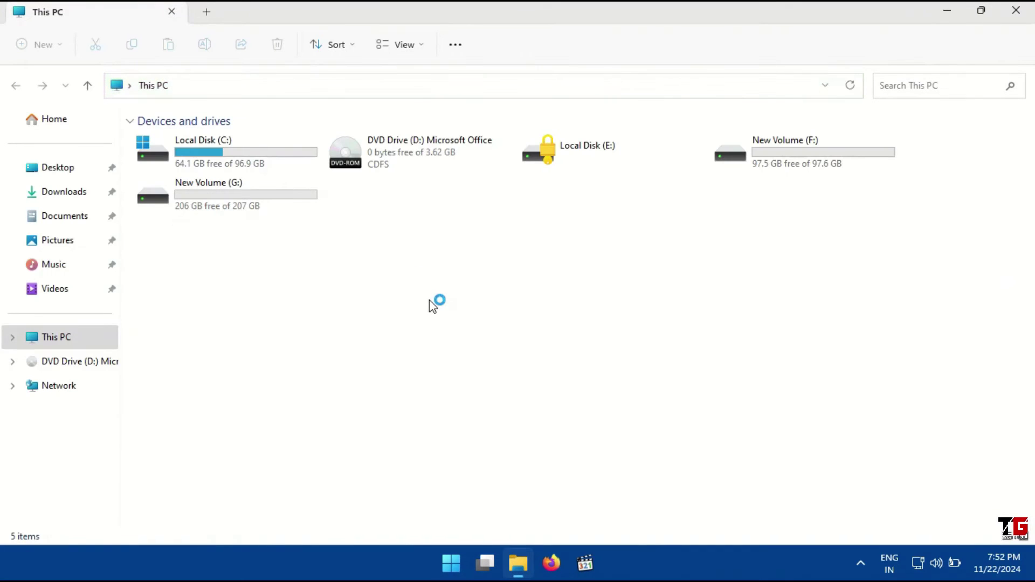
left_click(567, 152)
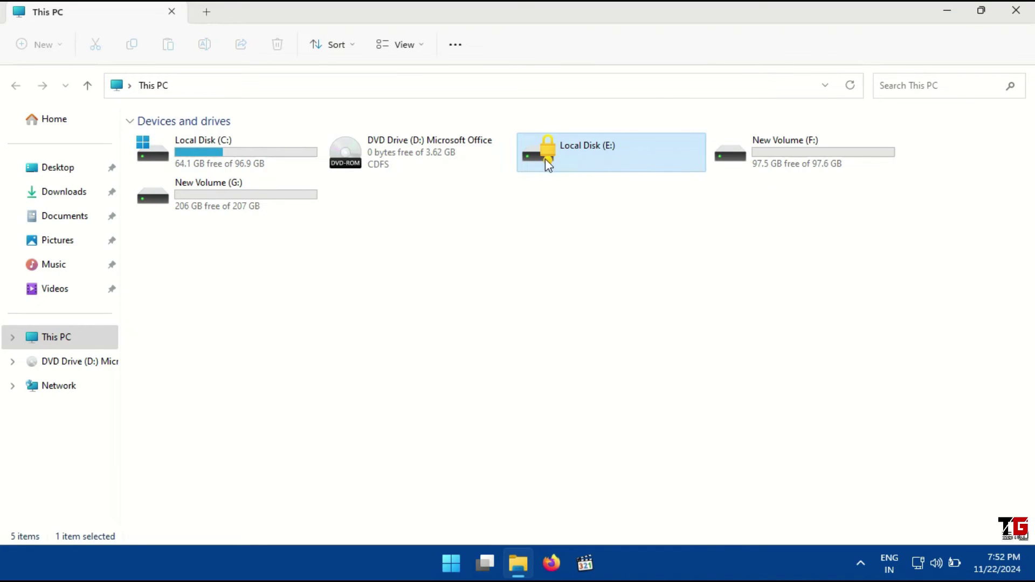
double_click(600, 163)
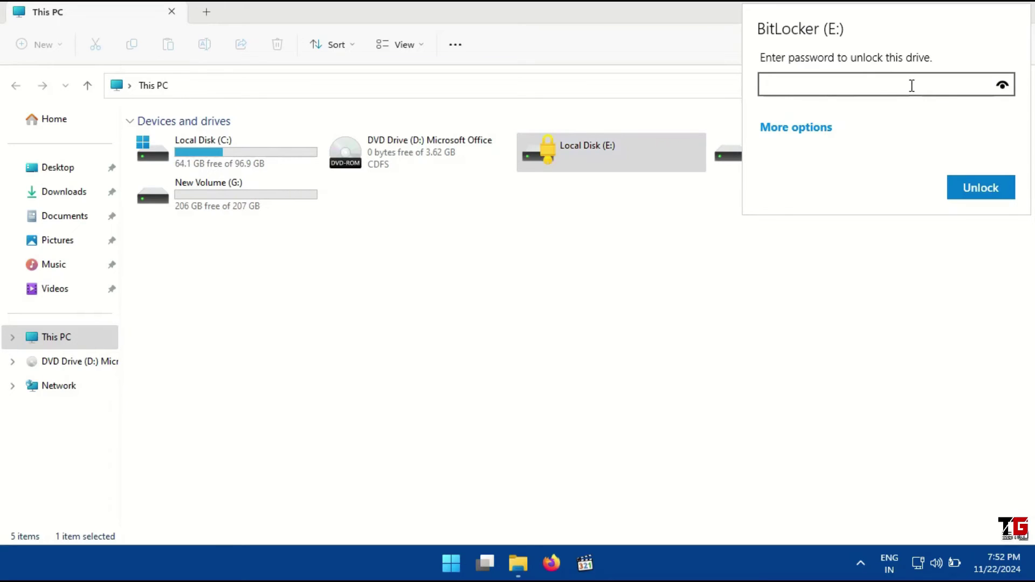
type("123456789")
left_click(978, 183)
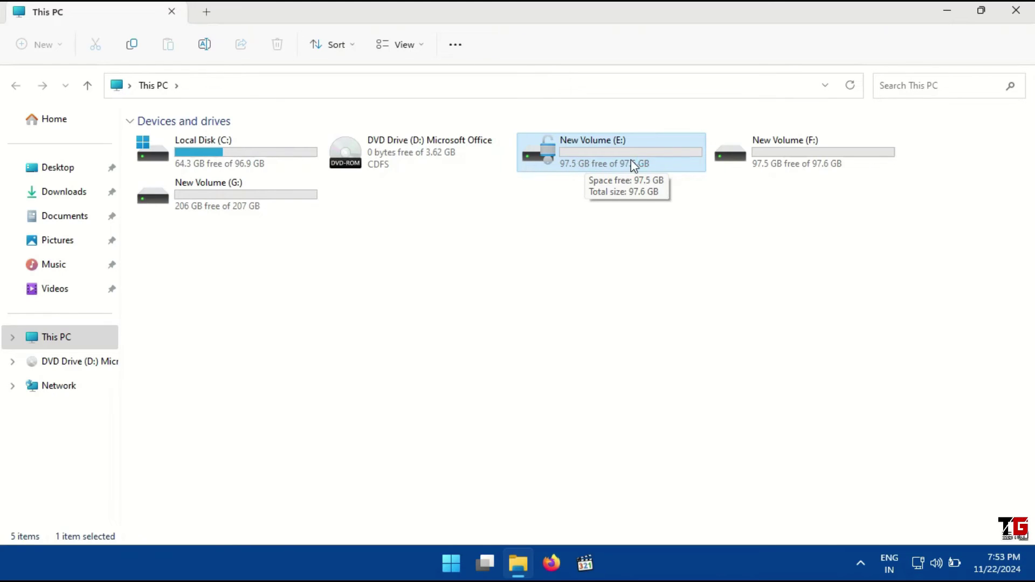
left_click(652, 254)
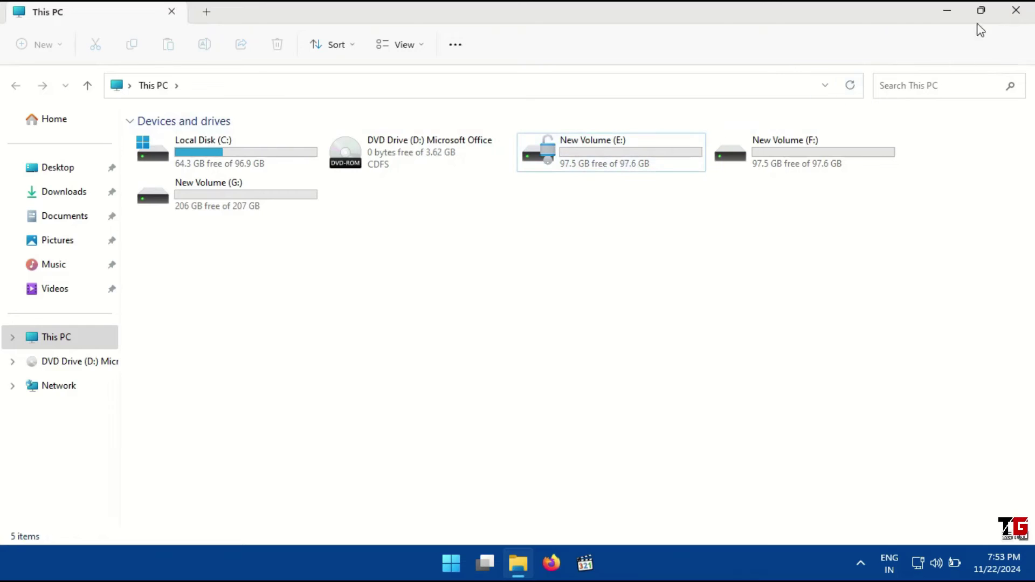
left_click(1014, 12)
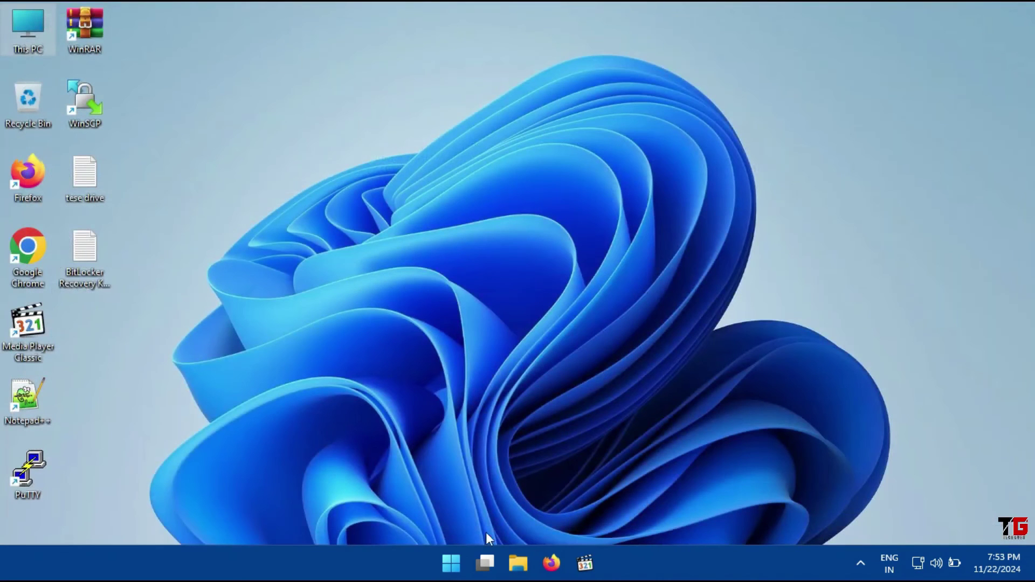
Search Start for cmd and run Command Prompt as administrator, approving the UAC prompt
left_click(452, 565)
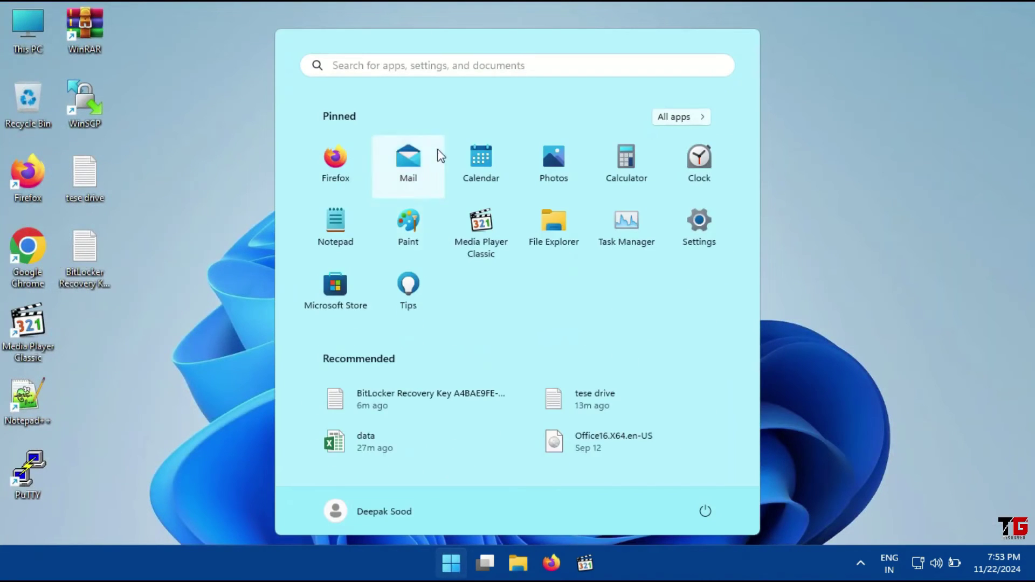
left_click(436, 66)
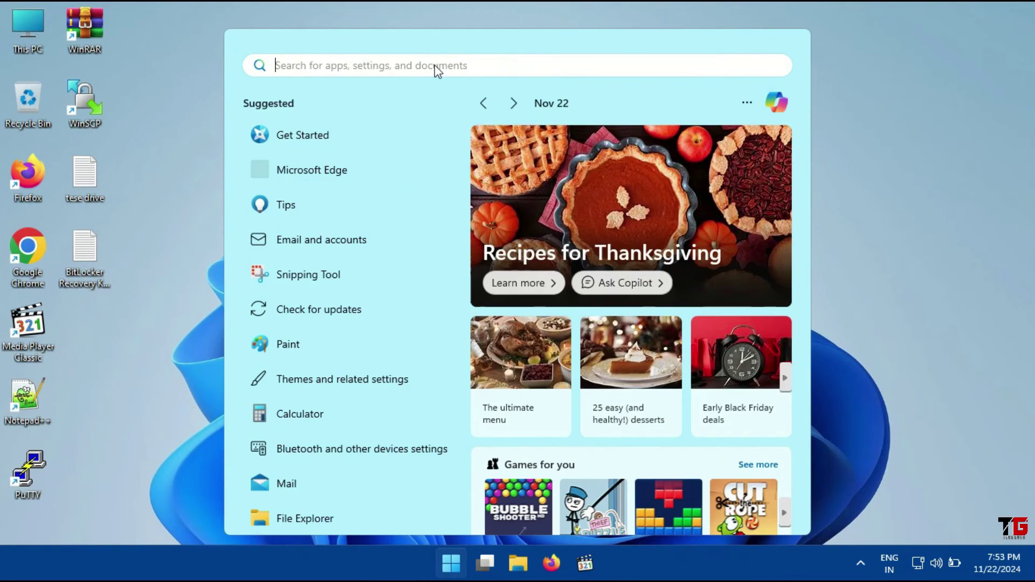
type("cmd")
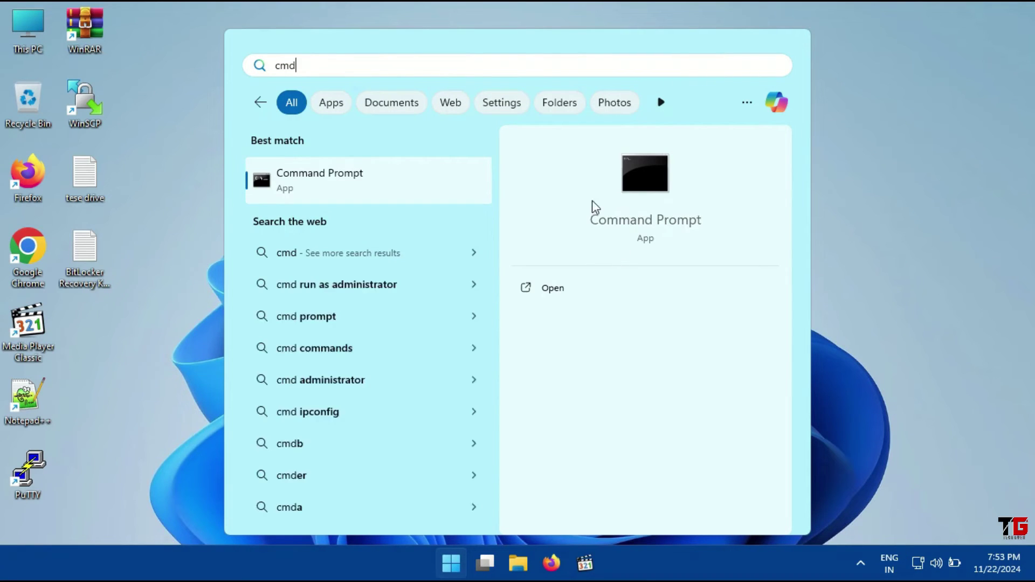
left_click(612, 318)
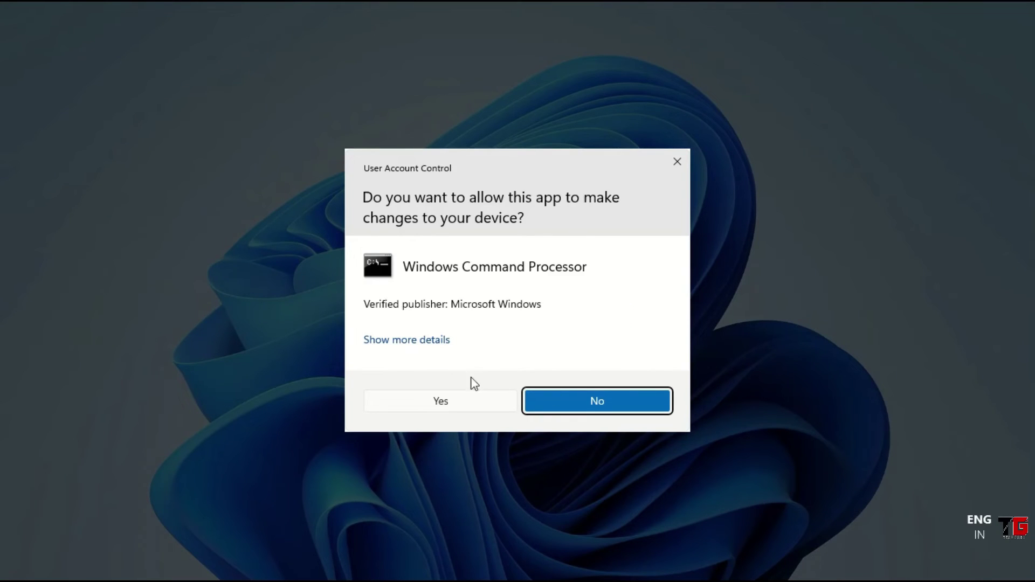
left_click(463, 402)
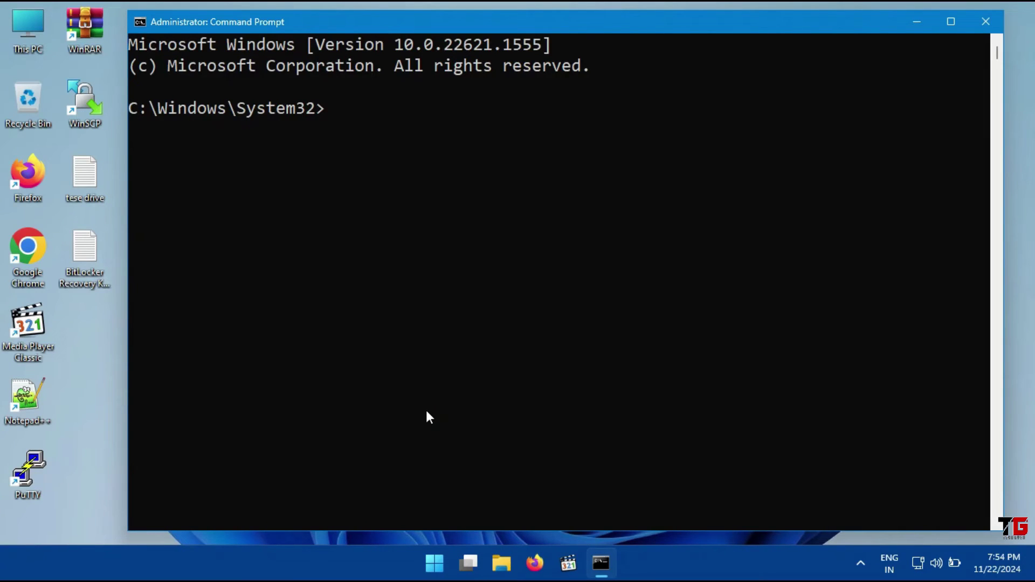
Run manage-bde.exe -status to list the BitLocker status of all volumes
type("manage-bde.exe -")
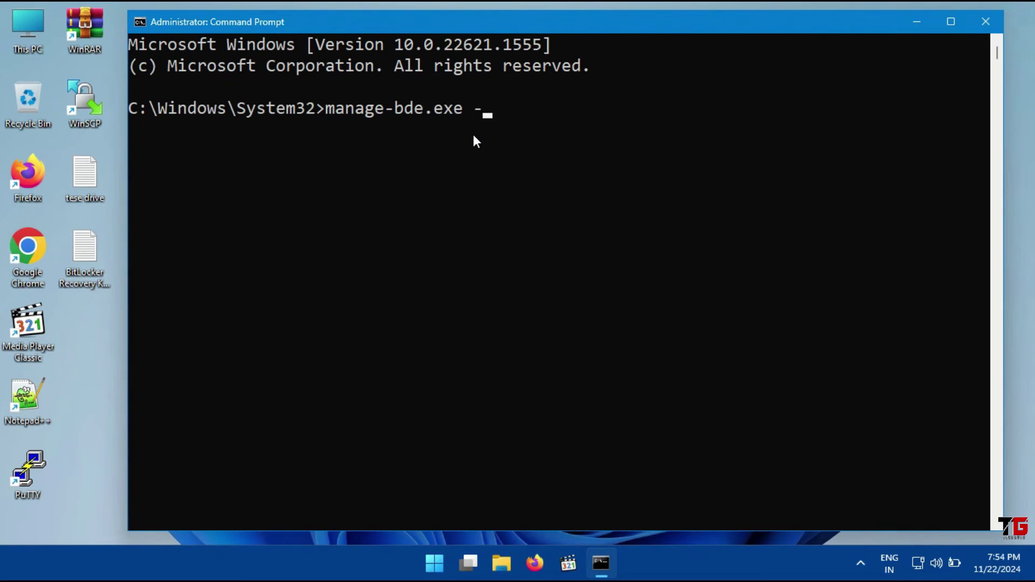
type("tatus")
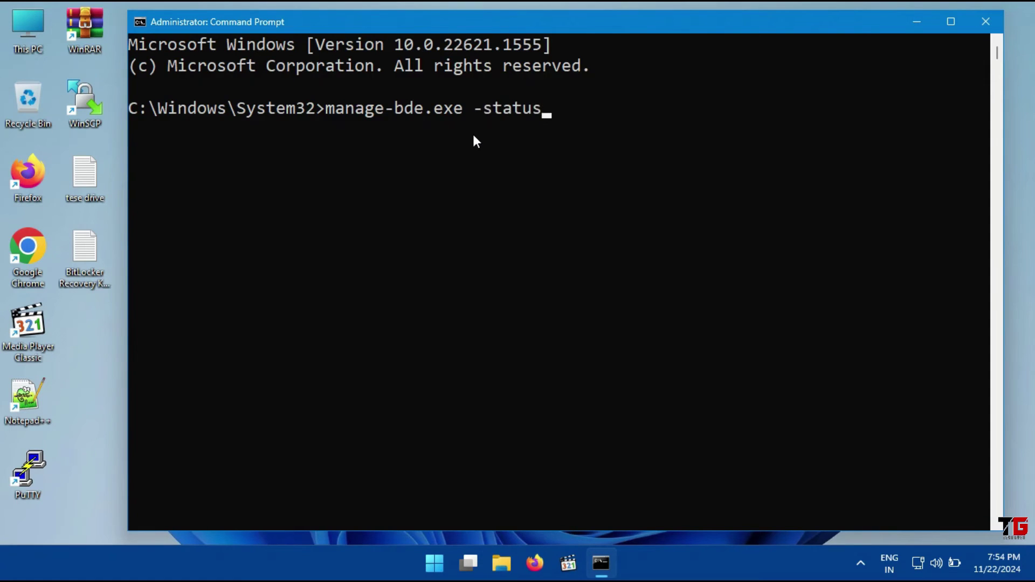
key("Return")
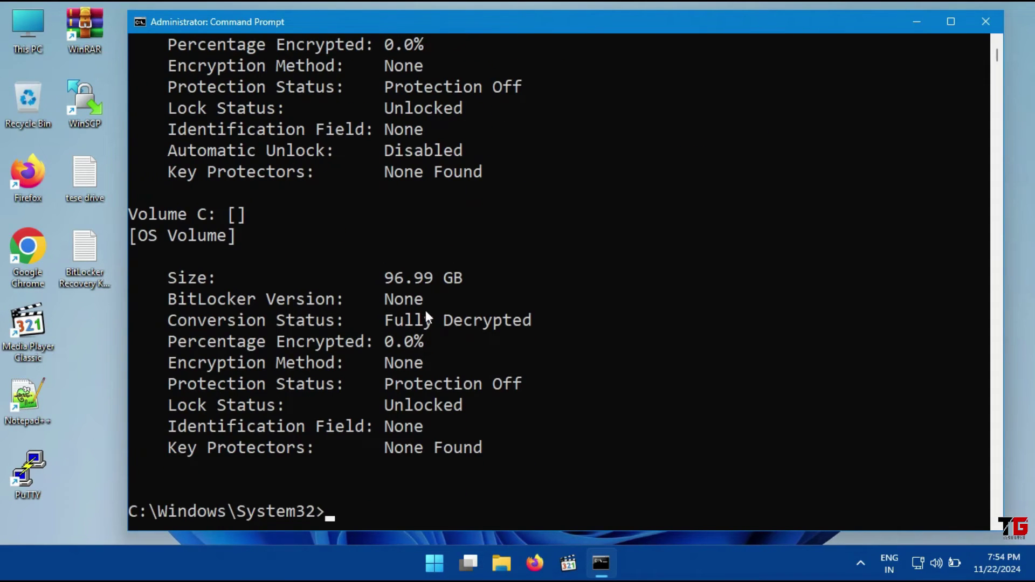
scroll(439, 205, "up", 3)
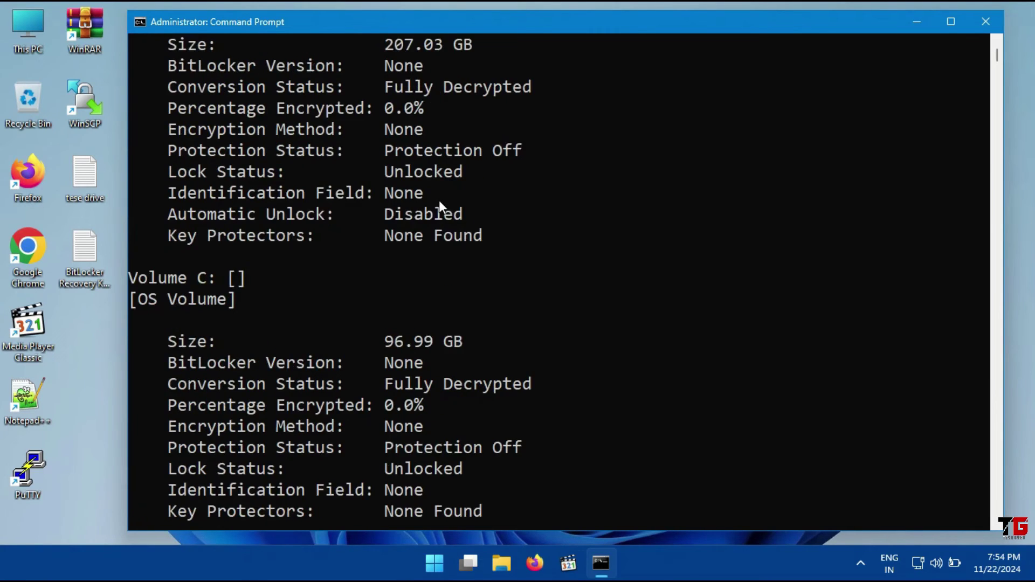
scroll(439, 202, "up", 3)
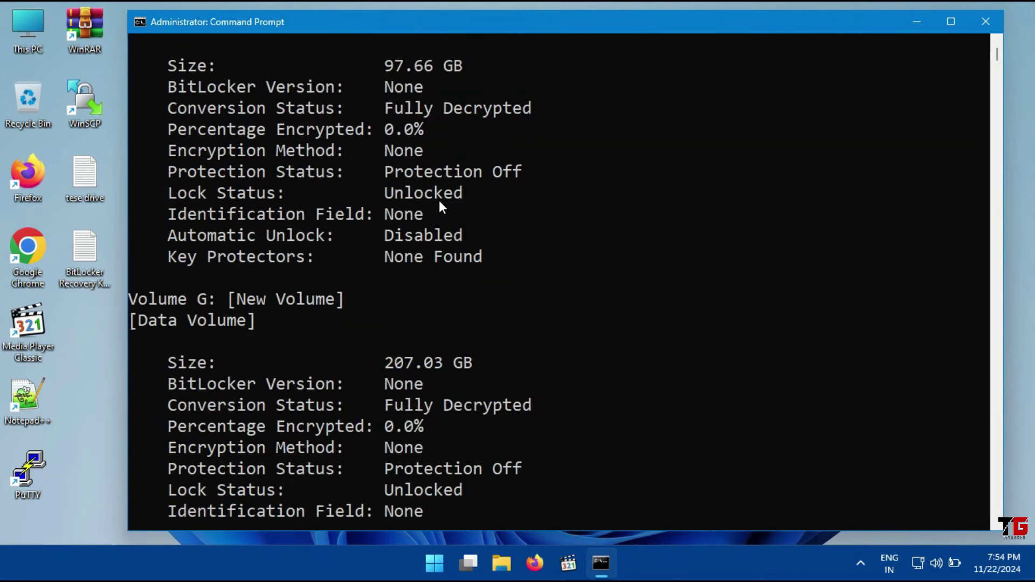
scroll(440, 202, "up", 2)
scroll(440, 202, "up", 6)
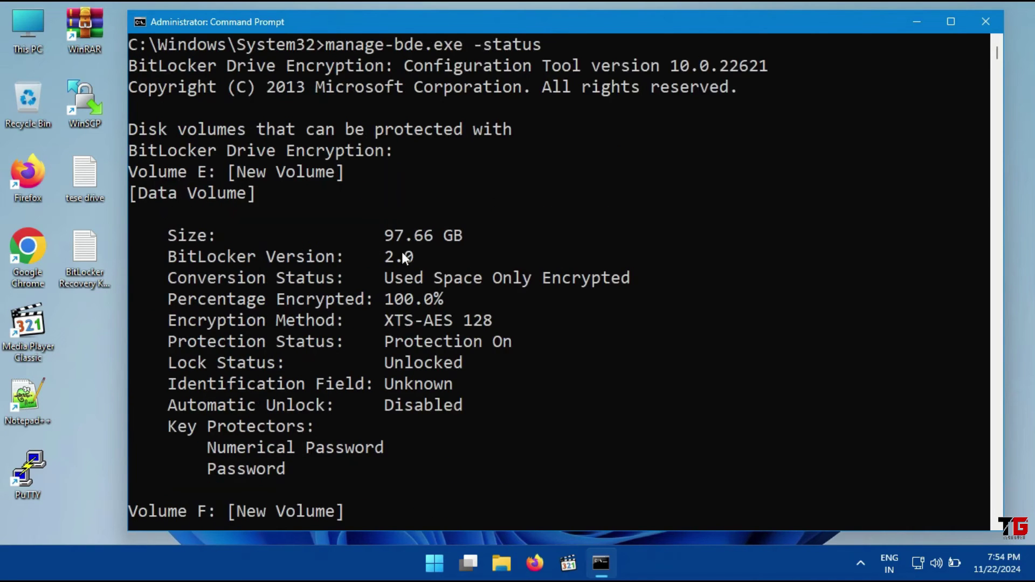
Highlight E:'s conversion status, 100% encrypted, XTS-AES 128, protection on and unlocked state
left_click_drag(390, 257, 396, 263)
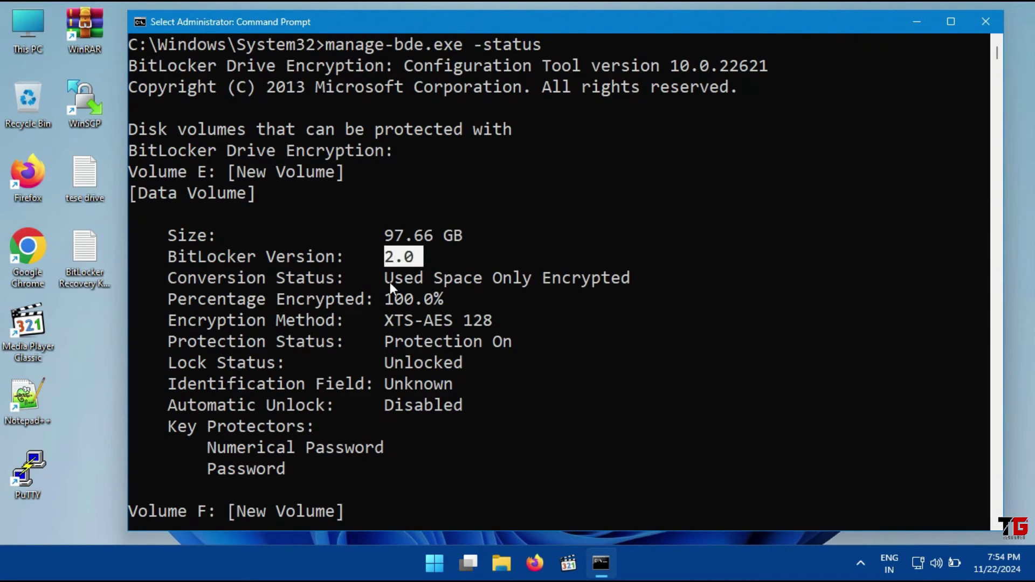
left_click_drag(453, 279, 531, 284)
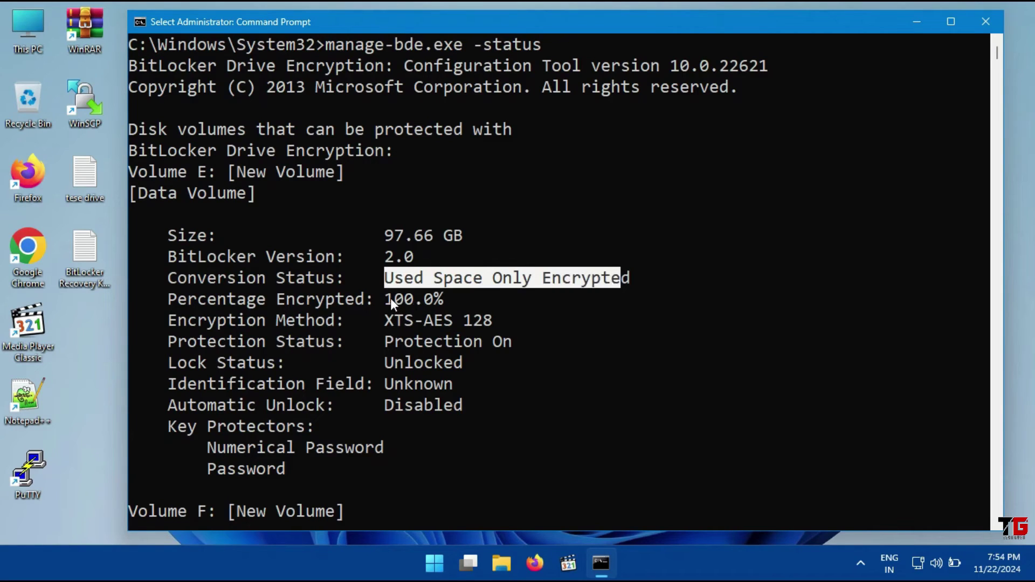
left_click_drag(390, 298, 425, 295)
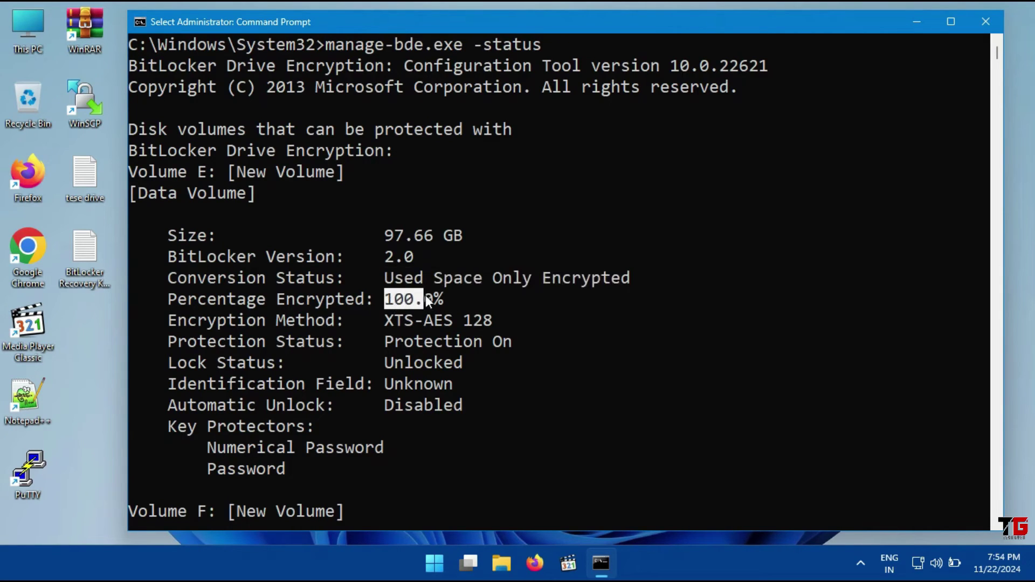
left_click(468, 322)
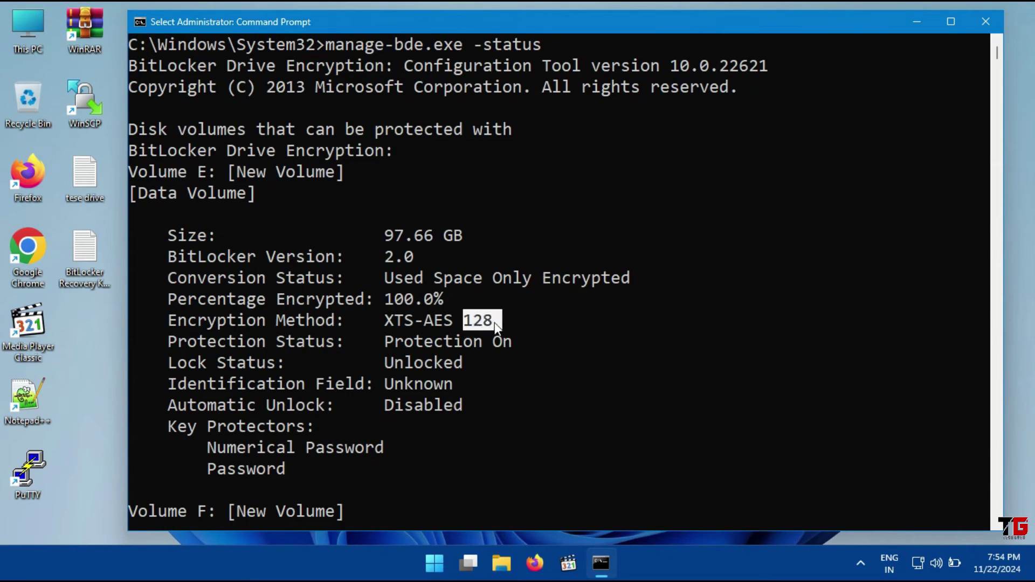
left_click_drag(387, 341, 502, 338)
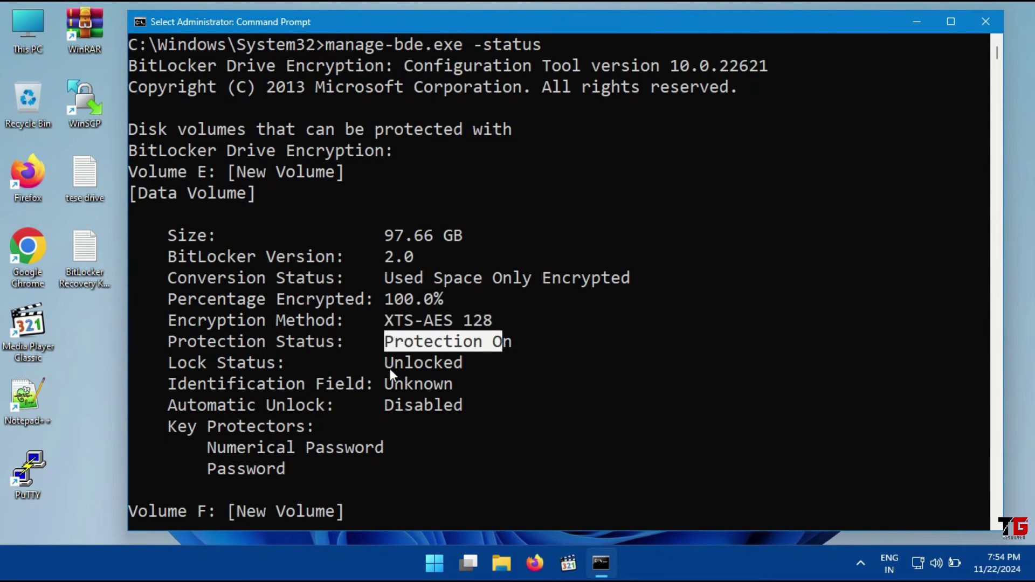
left_click_drag(390, 369, 453, 369)
scroll(453, 369, "down", 15)
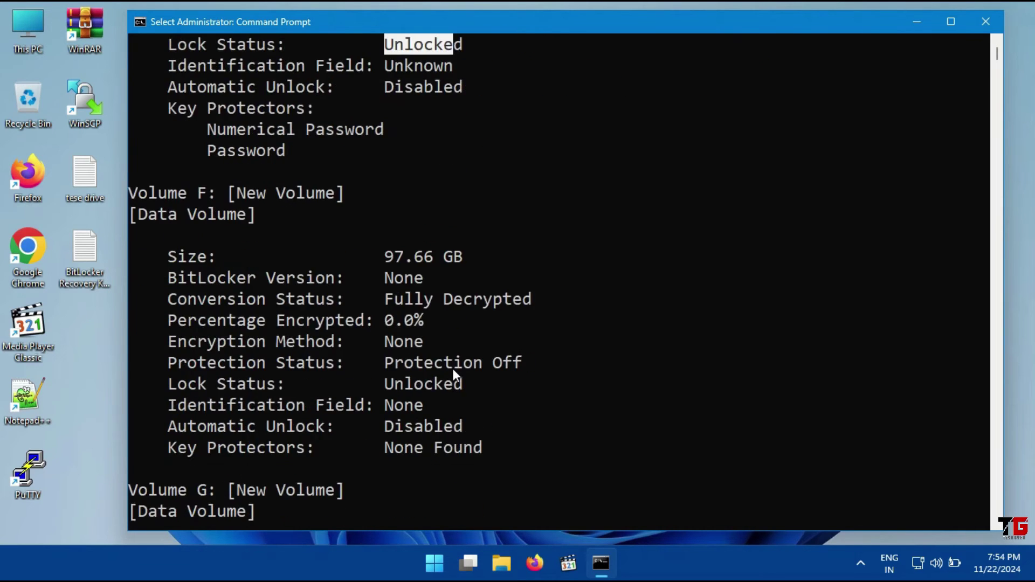
Run manage-bde.exe -status e: to check drive E:'s status alone
type("manage-bde.exe -status")
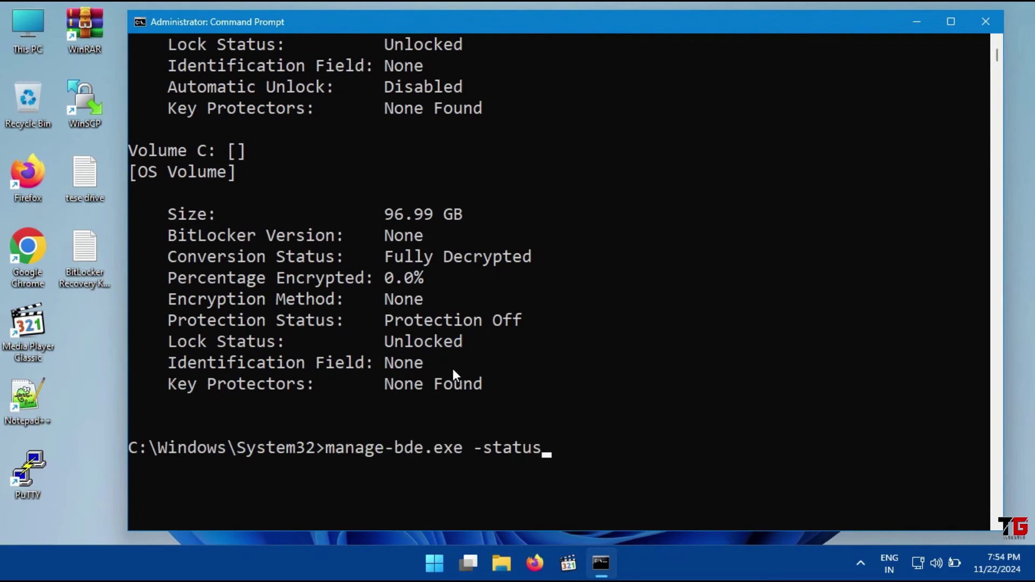
type("e:")
key("Return")
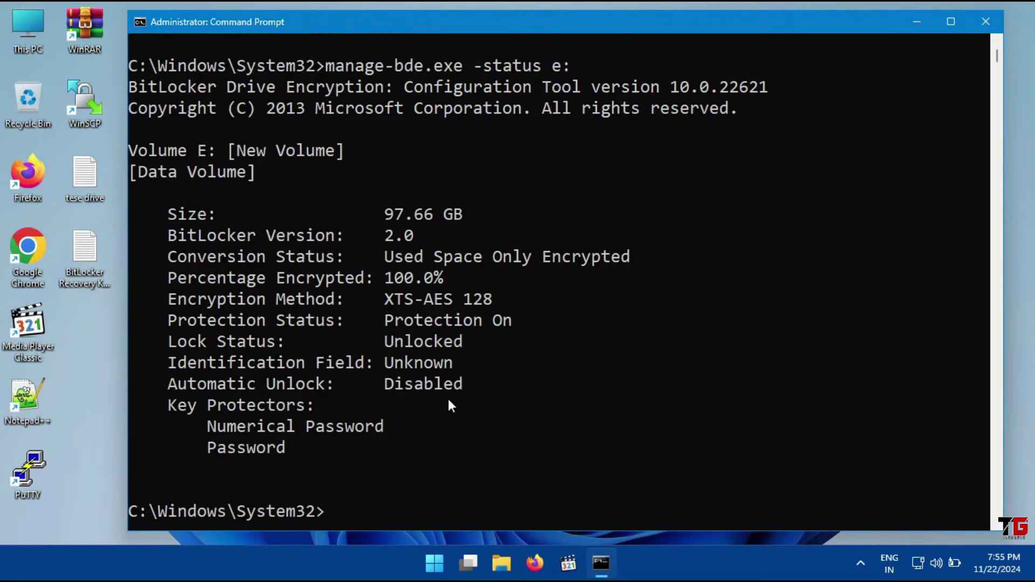
scroll(449, 400, "down", 7)
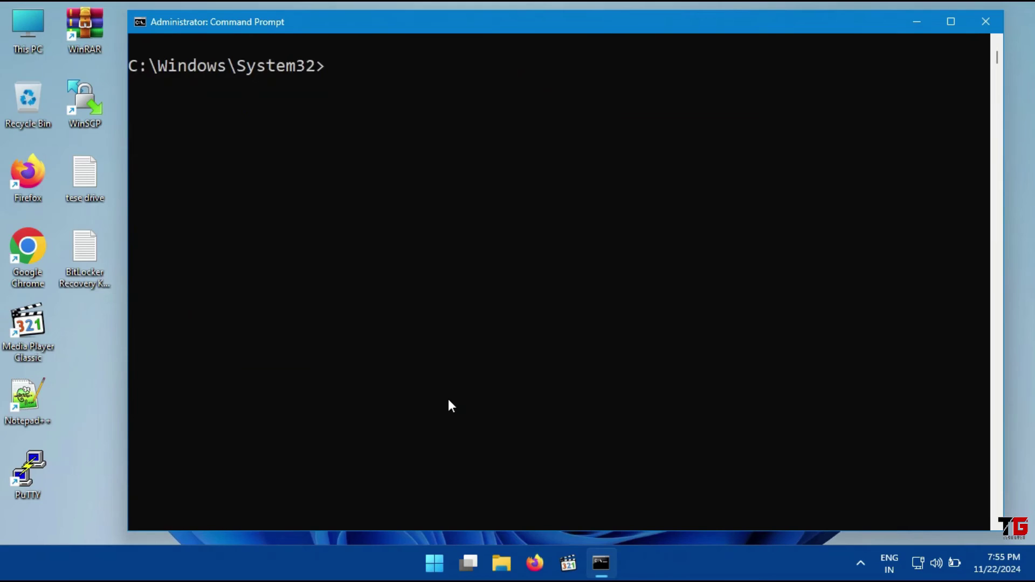
Force-lock drive E: with manage-bde.exe -lock e: -forcedismount
type("mana")
key("Tab")
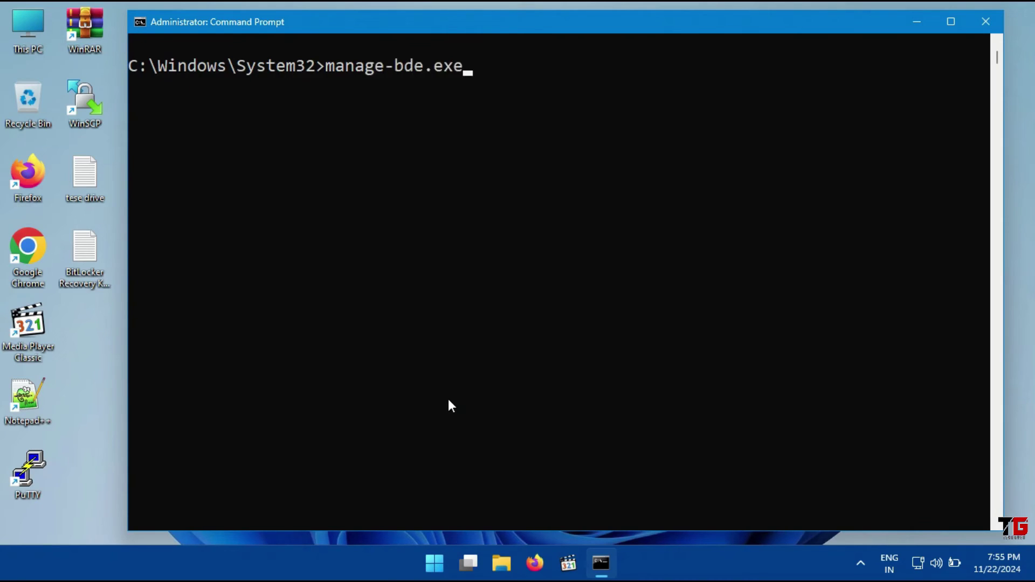
type("-lock e: -force")
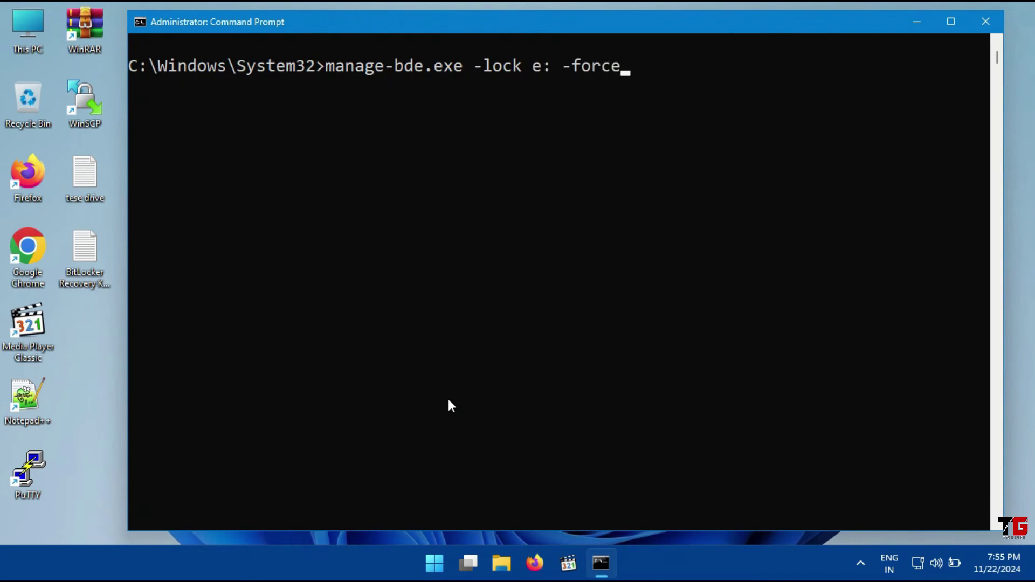
type("dismount")
key("Return")
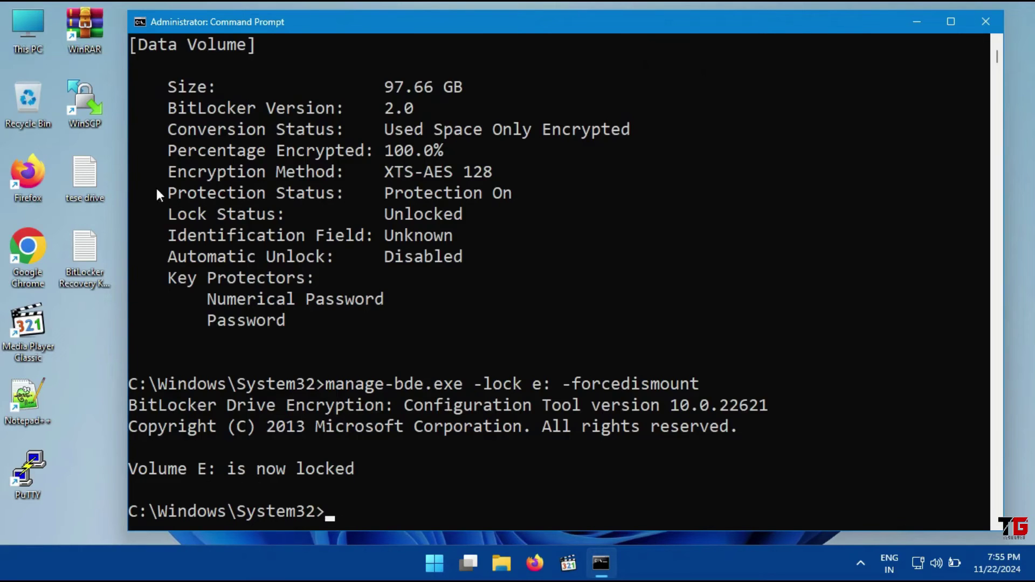
left_click(29, 34)
Open This PC, try New Volume (E:), and dismiss its password prompt to confirm it's locked
double_click(29, 33)
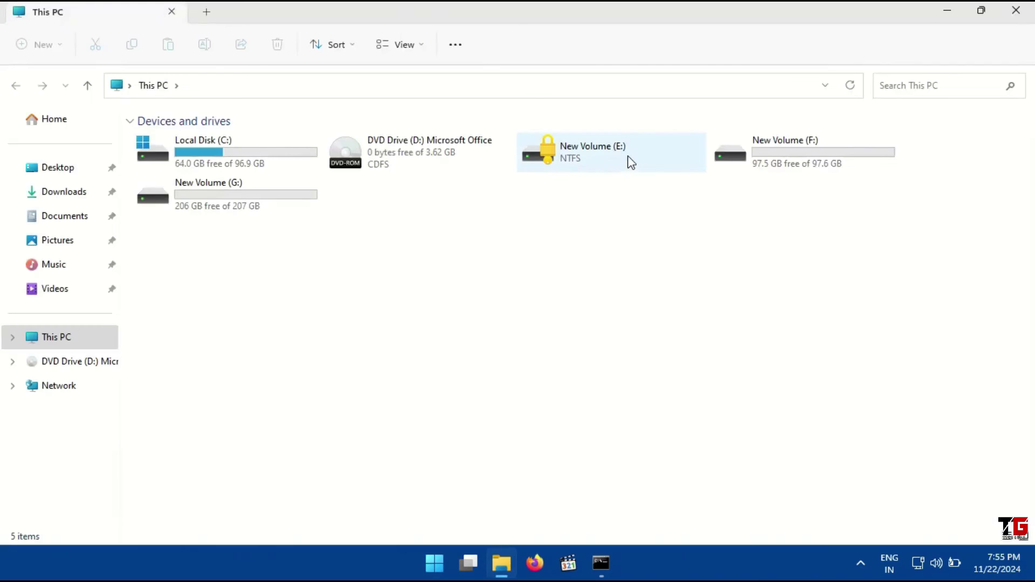
double_click(629, 157)
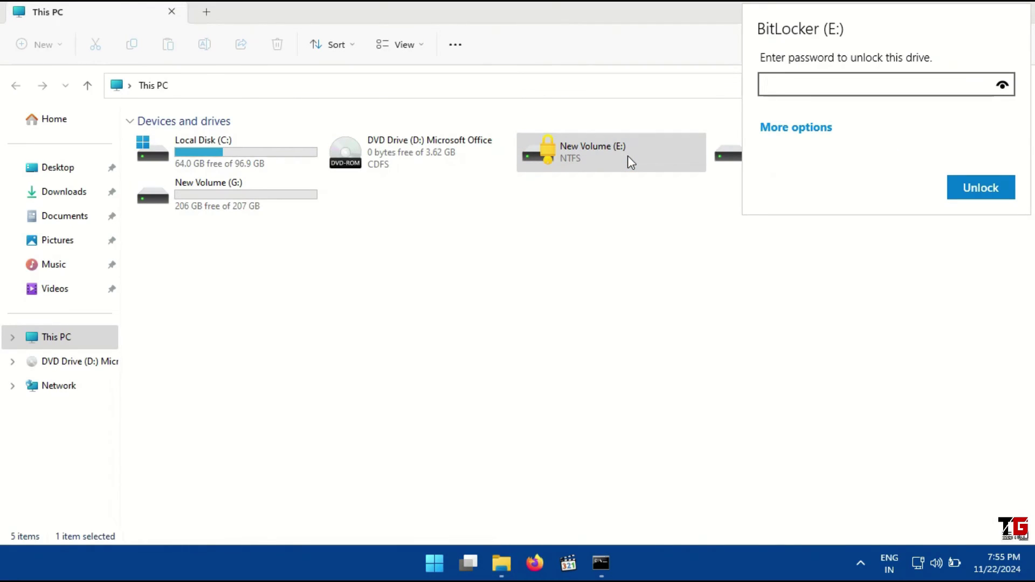
key("Escape")
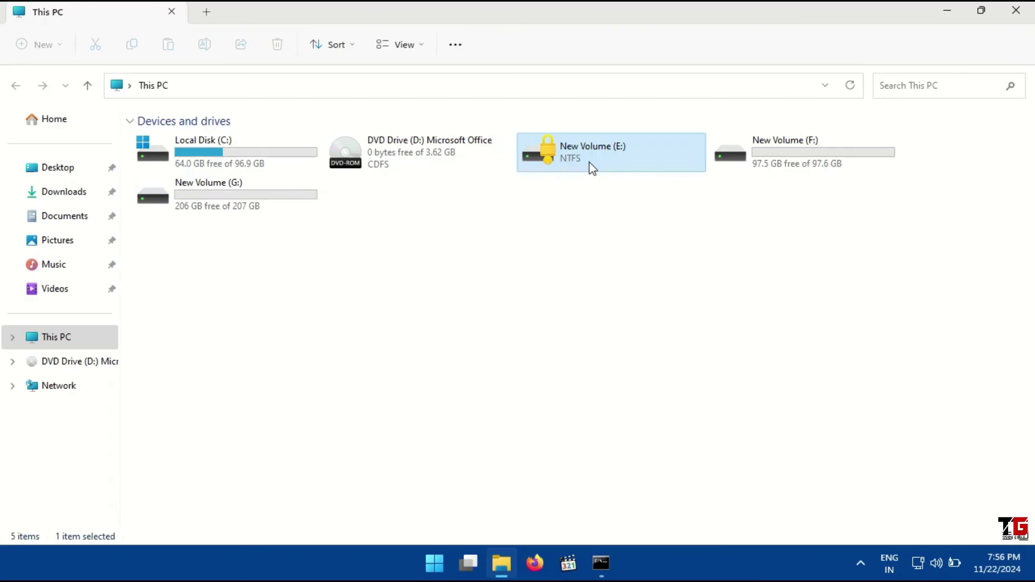
double_click(593, 162)
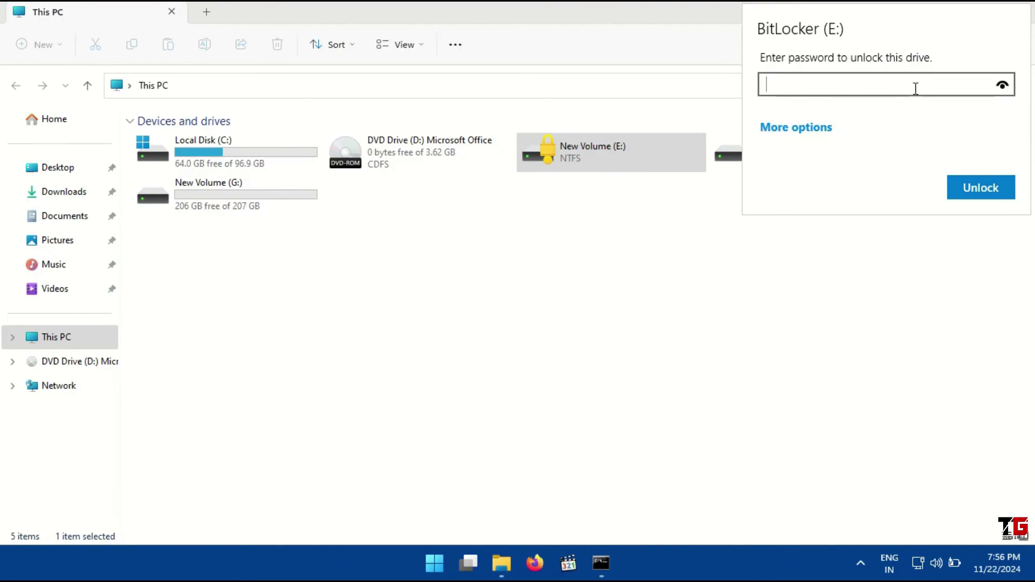
left_click(788, 129)
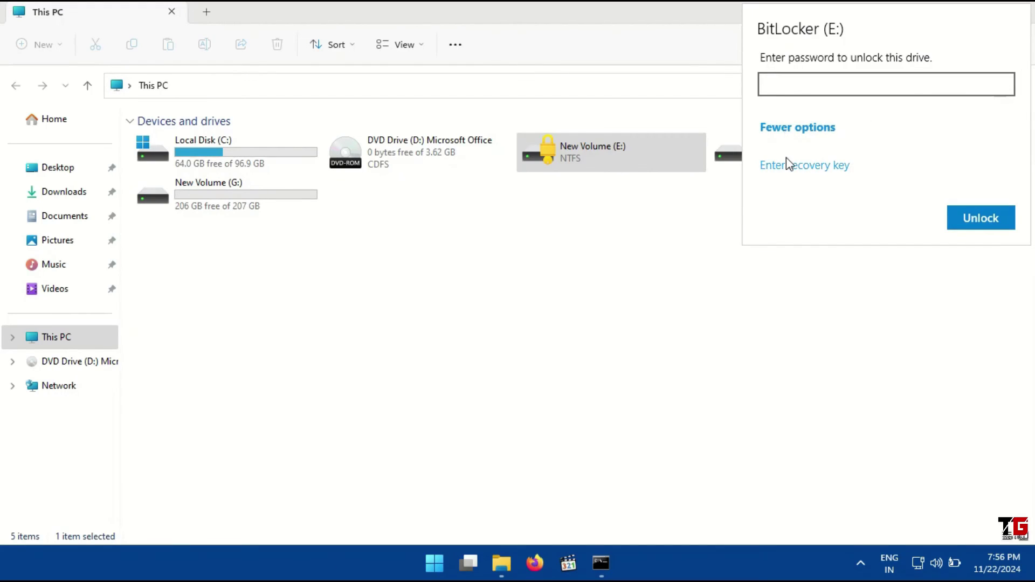
left_click(821, 166)
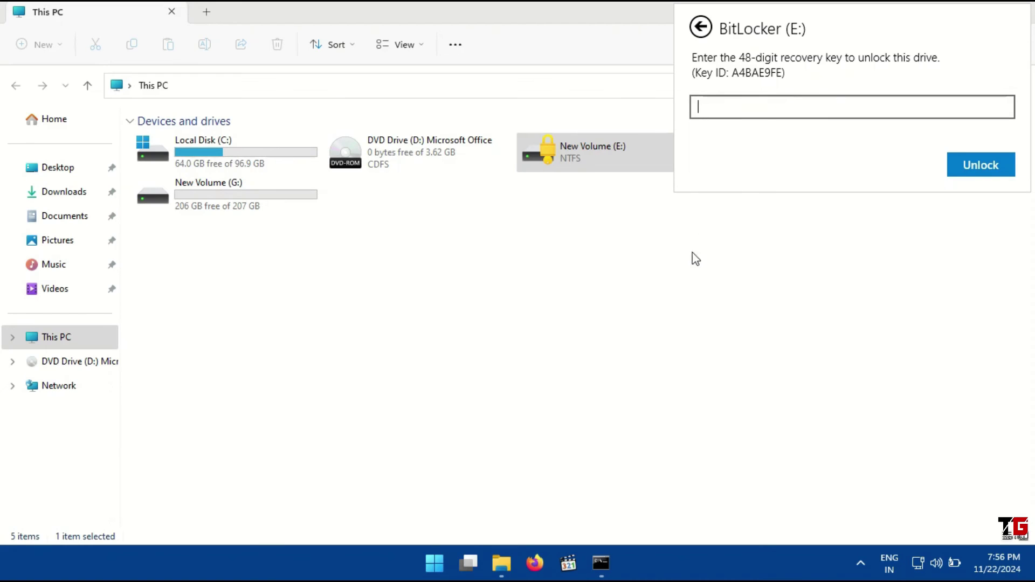
key("Escape")
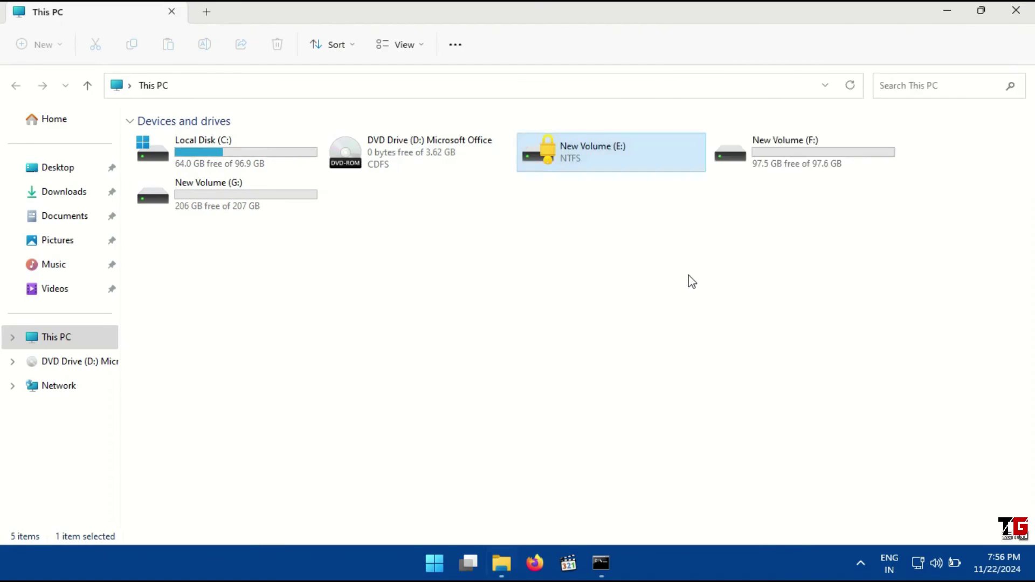
Minimize Explorer and the console, then highlight the recovery key digits in the open key file
left_click(948, 12)
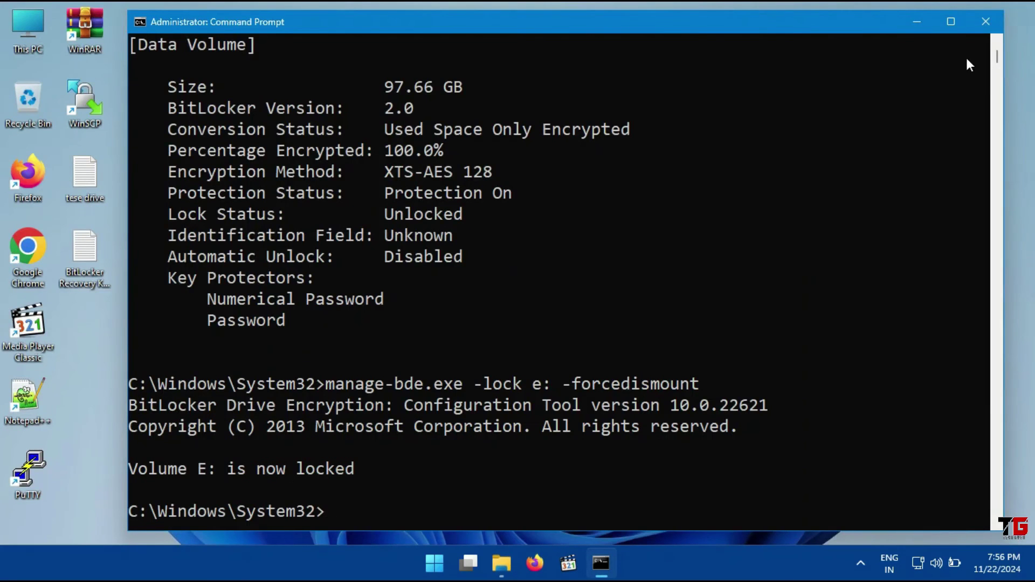
left_click(920, 25)
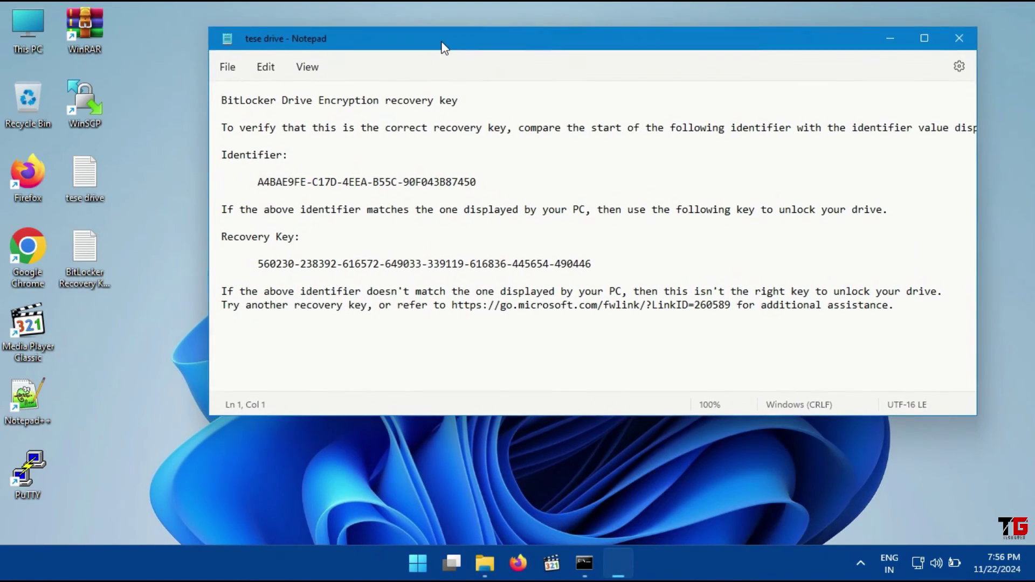
left_click_drag(259, 179, 308, 179)
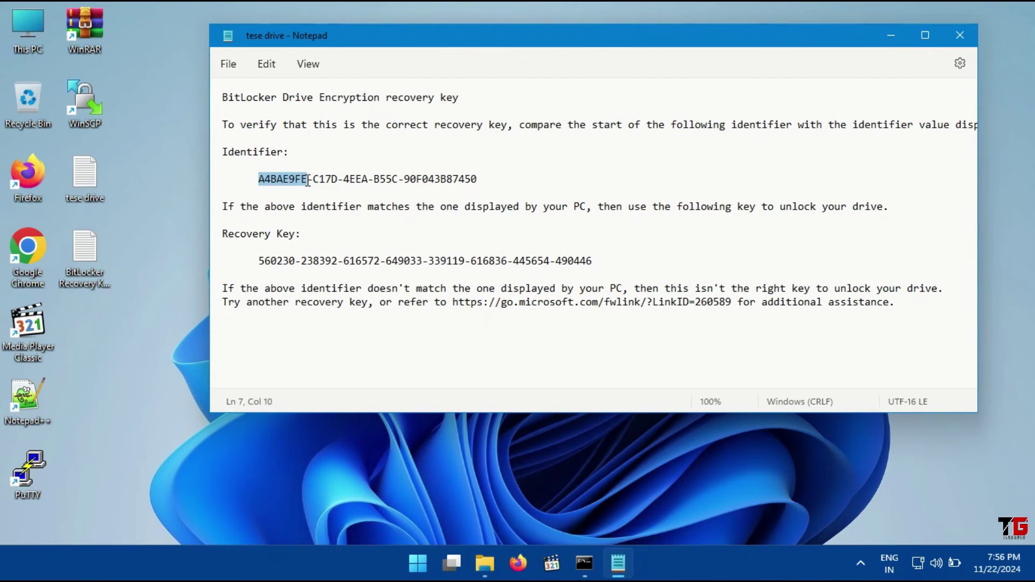
left_click(316, 222)
left_click_drag(259, 262, 595, 260)
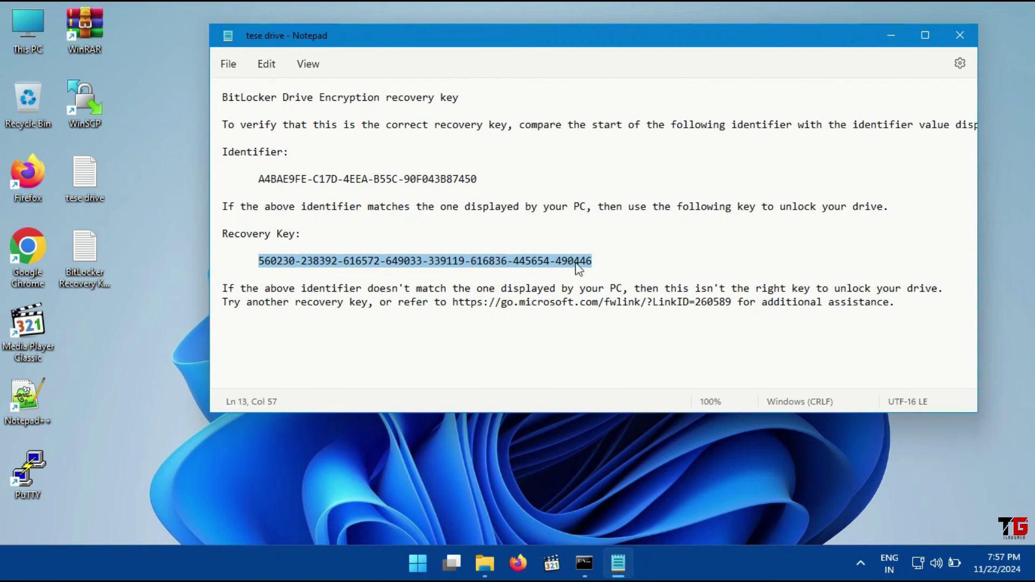
Open the second saved recovery key file below the first to compare, then close it
left_click(132, 342)
double_click(84, 254)
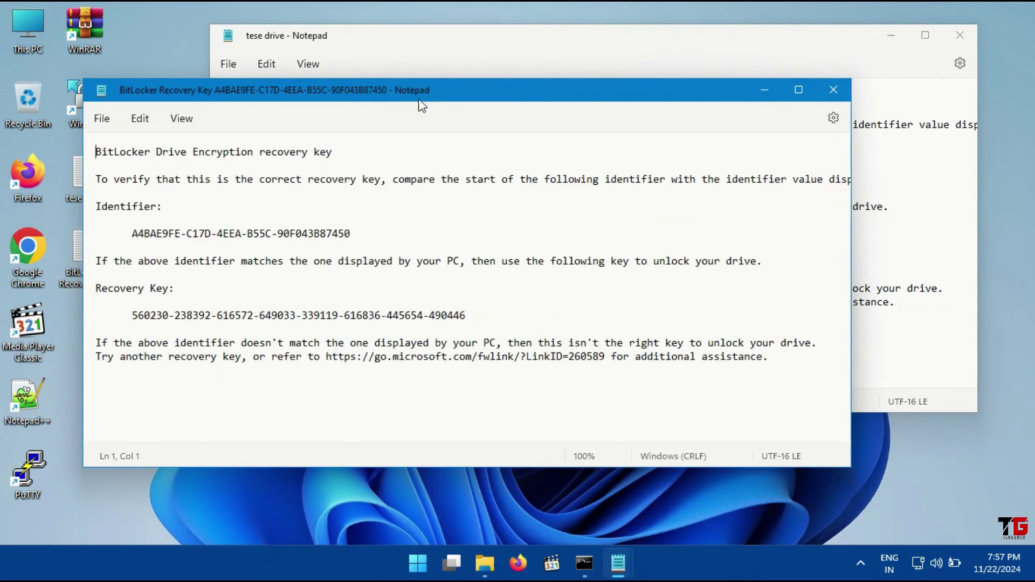
left_click_drag(402, 90, 534, 290)
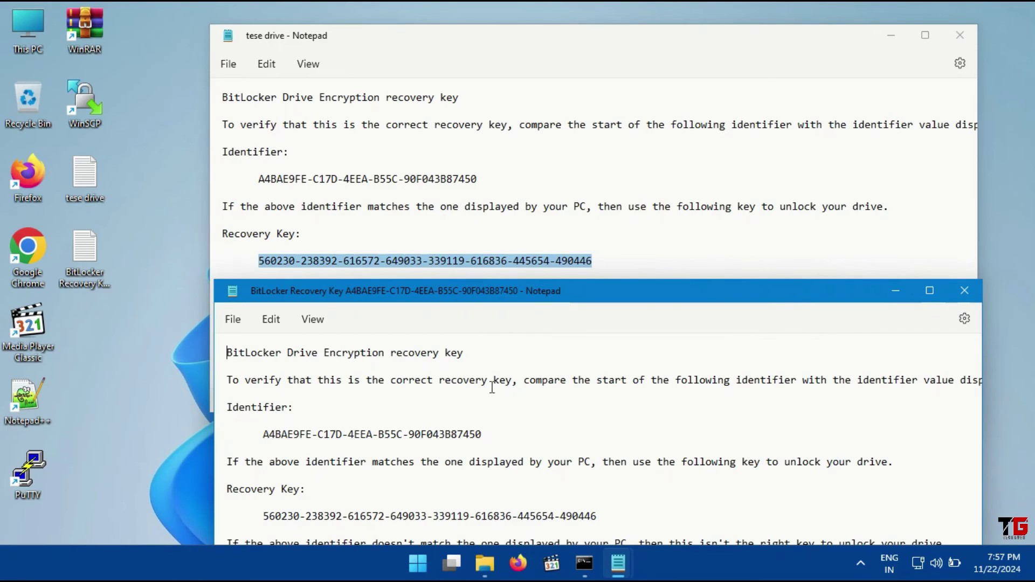
left_click(964, 291)
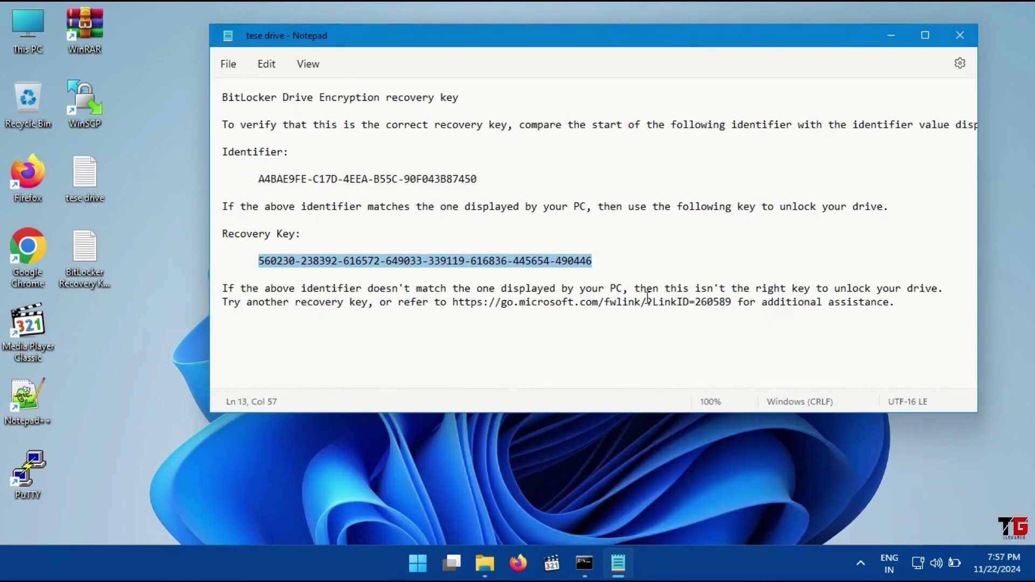
Copy the highlighted recovery key and close the key file
right_click(538, 262)
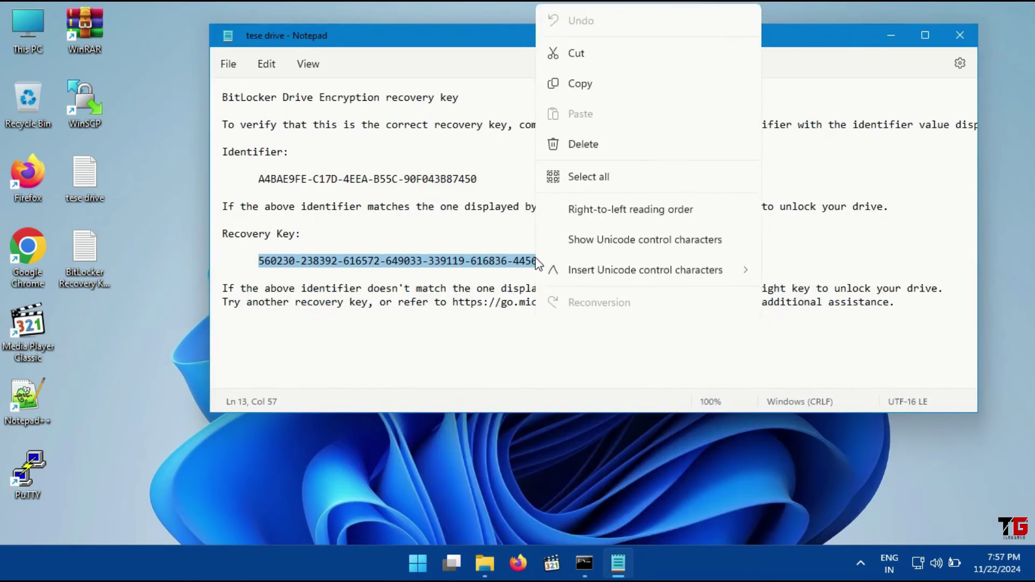
left_click(585, 85)
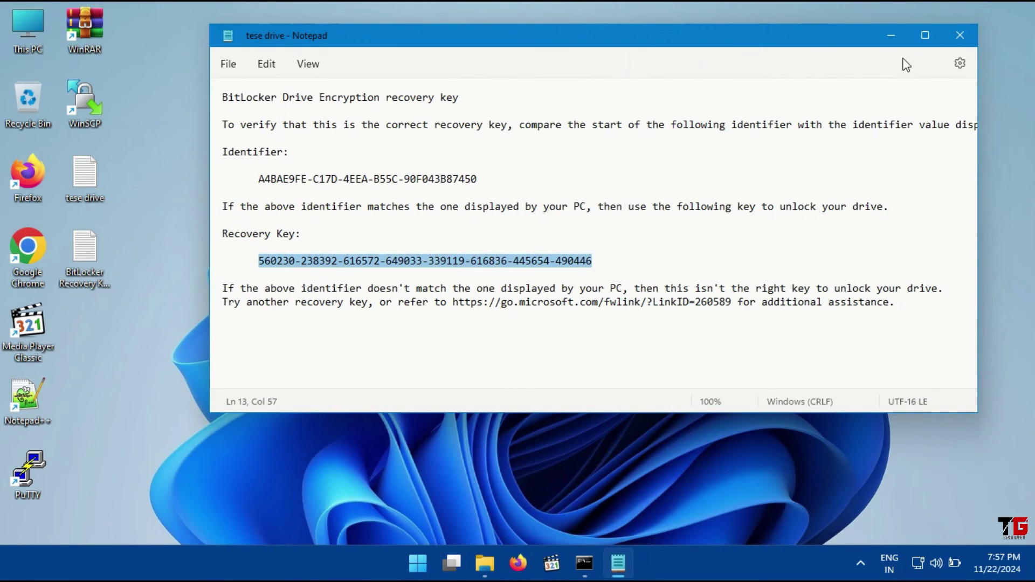
left_click(960, 35)
Unlock New Volume (E:) with its pasted 48-digit recovery key, then close File Explorer
left_click(501, 564)
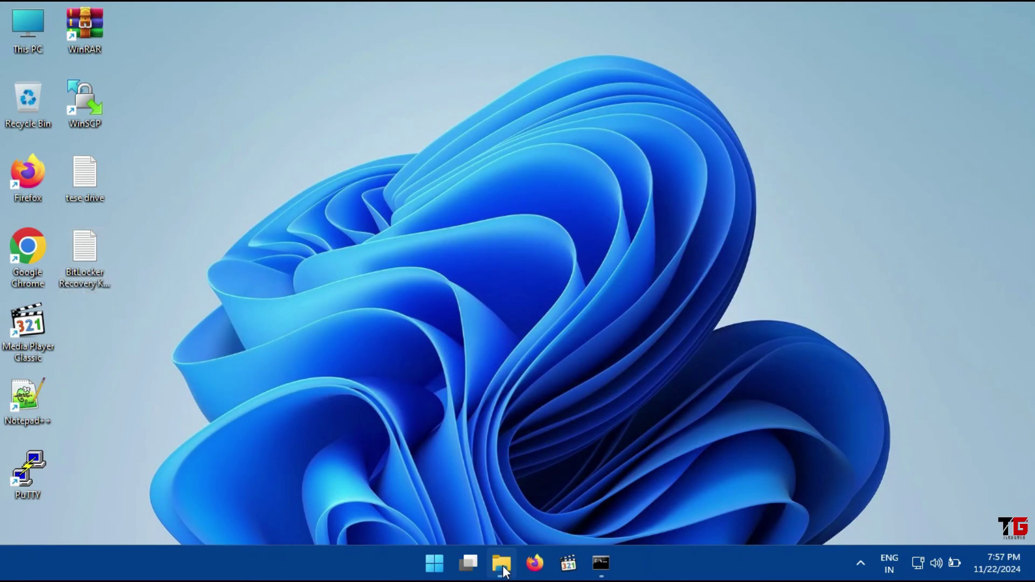
left_click(603, 164)
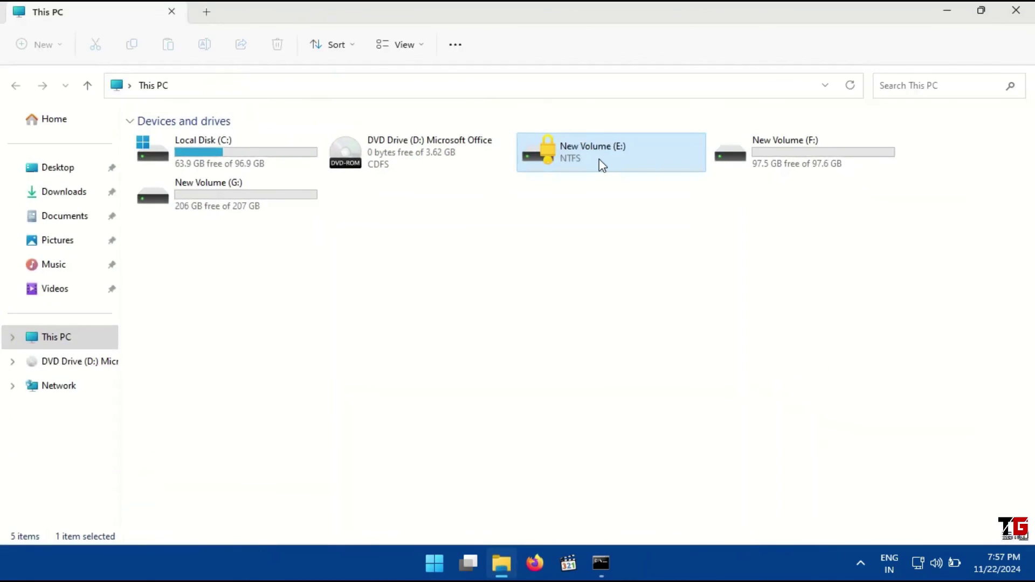
double_click(602, 164)
left_click(804, 130)
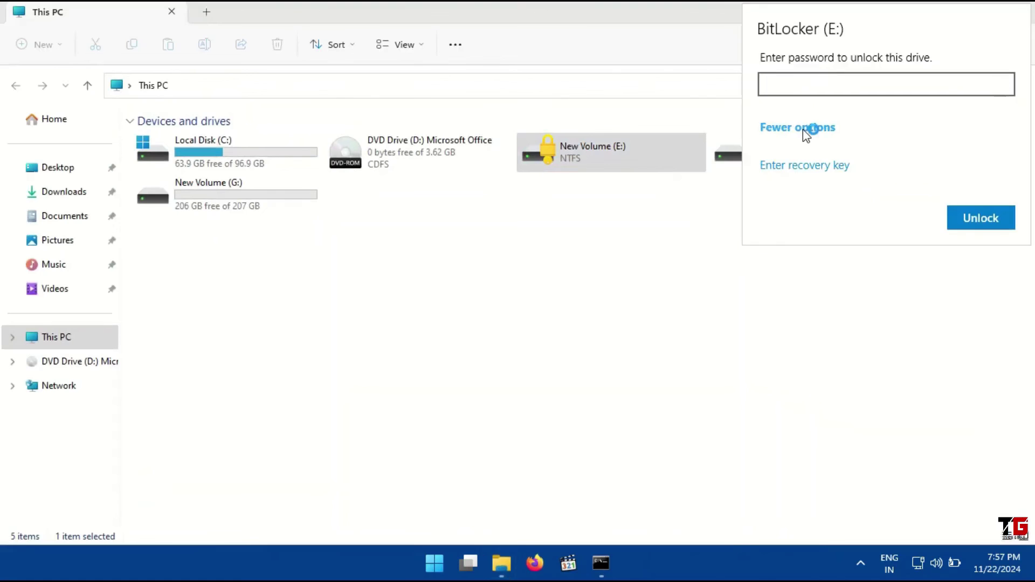
left_click(814, 167)
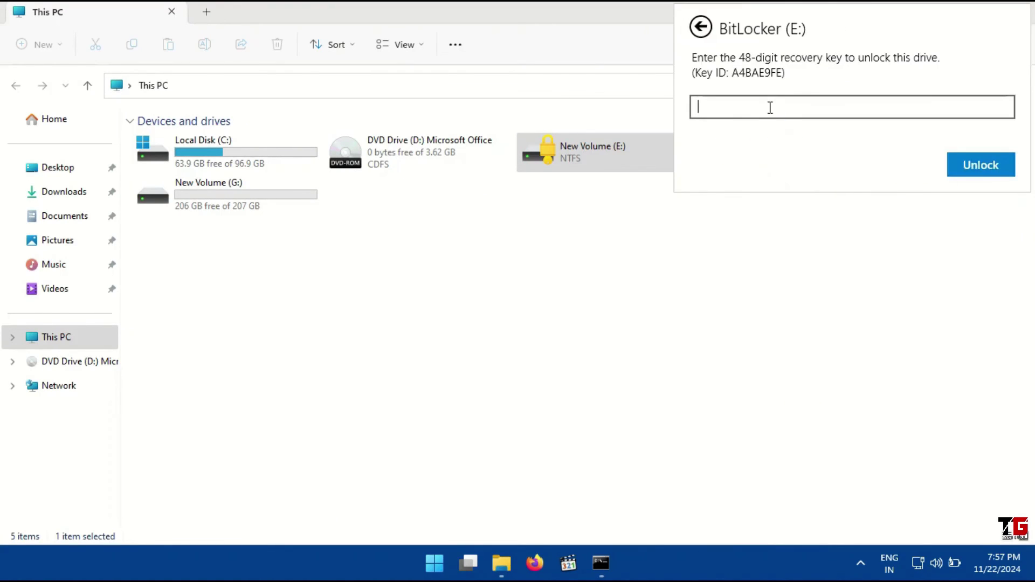
key("ctrl+v")
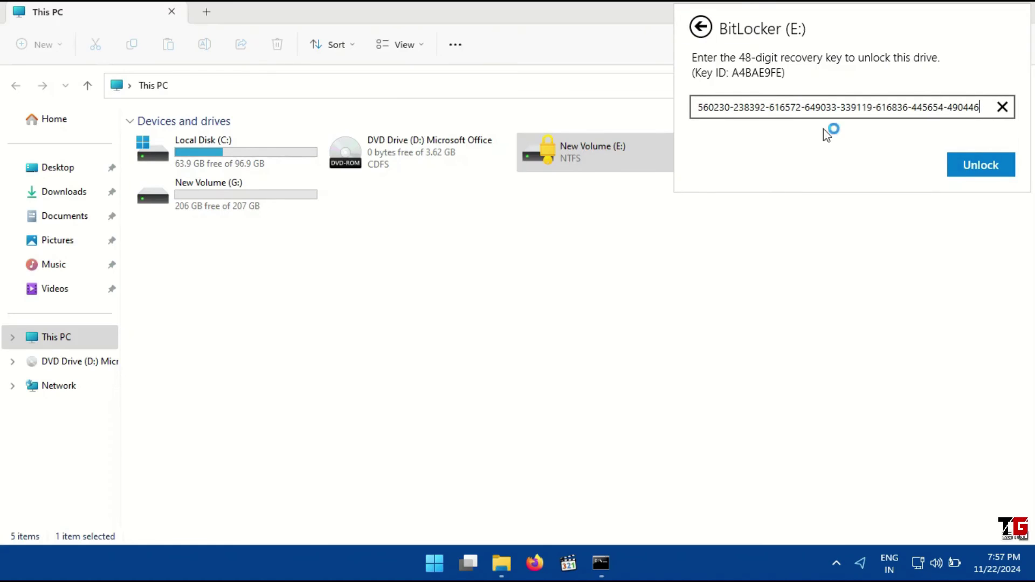
left_click(976, 160)
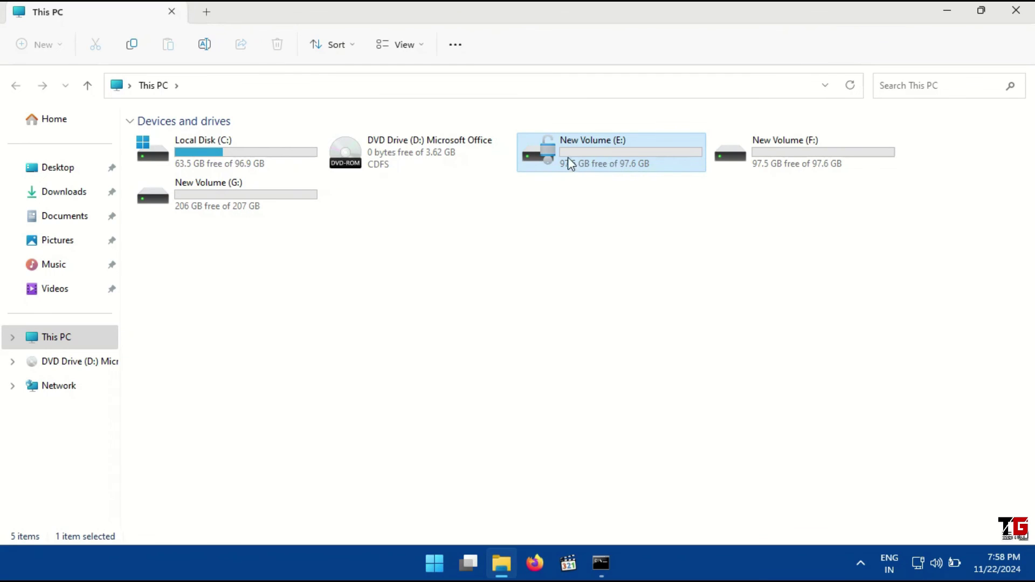
left_click(1021, 16)
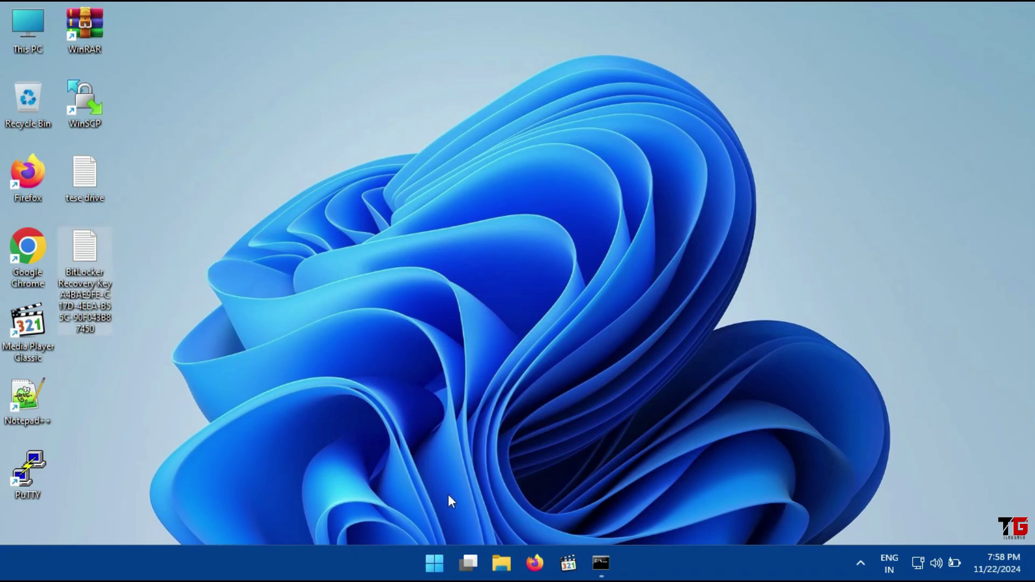
Search Start for 'control' and go to Control Panel's BitLocker Drive Encryption page
left_click(432, 566)
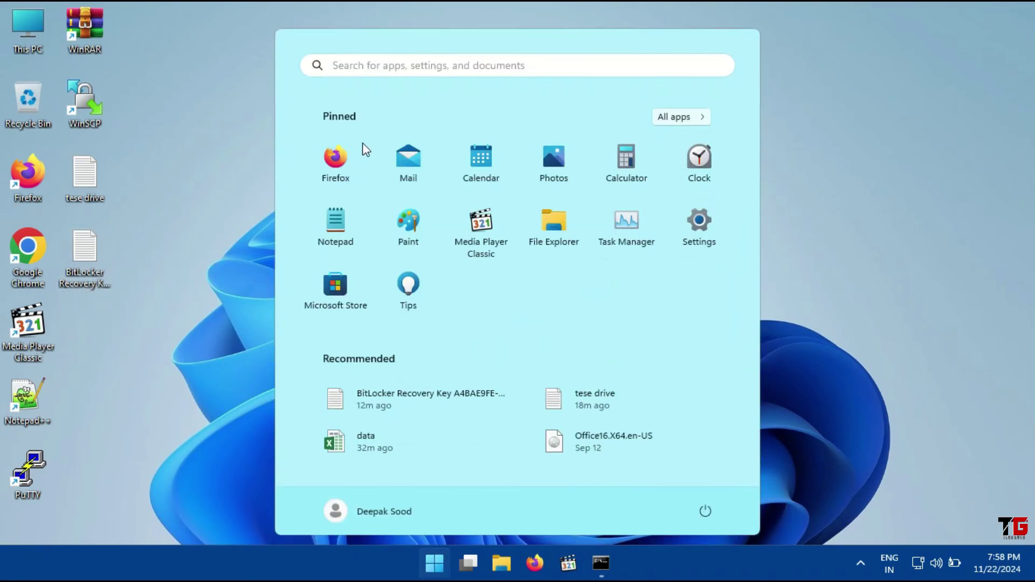
left_click(376, 69)
type("co")
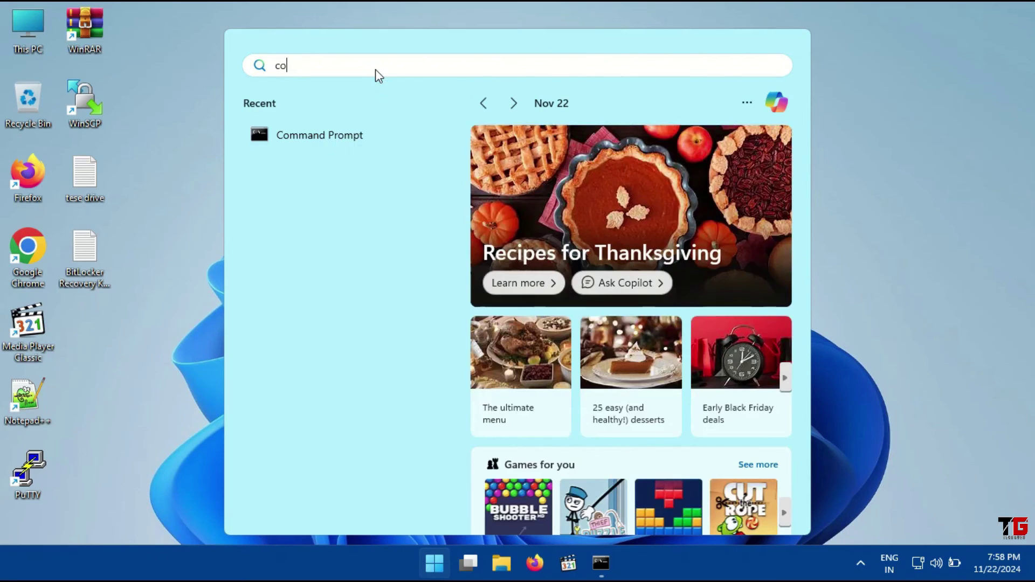
type("ntrol")
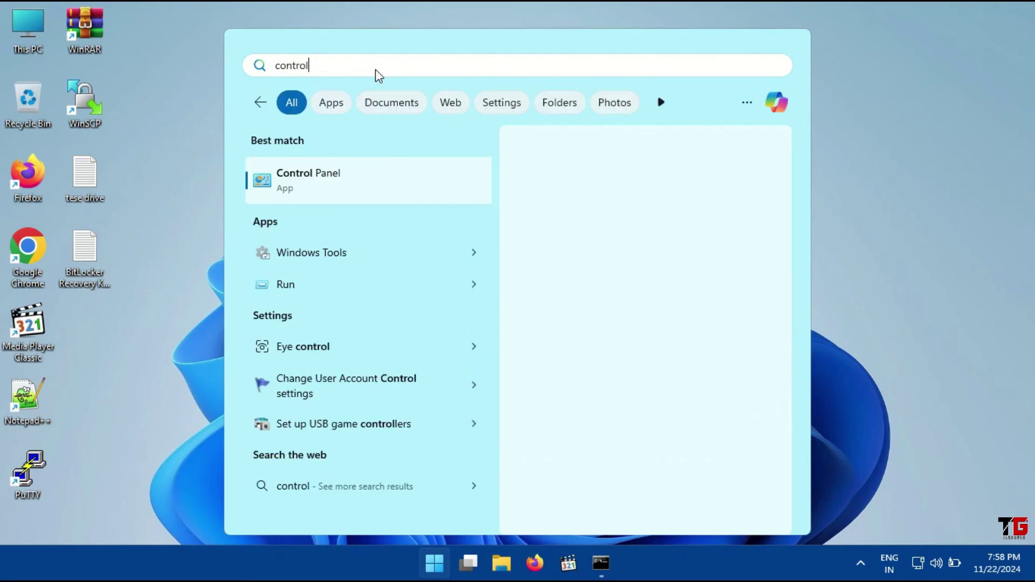
key("Return")
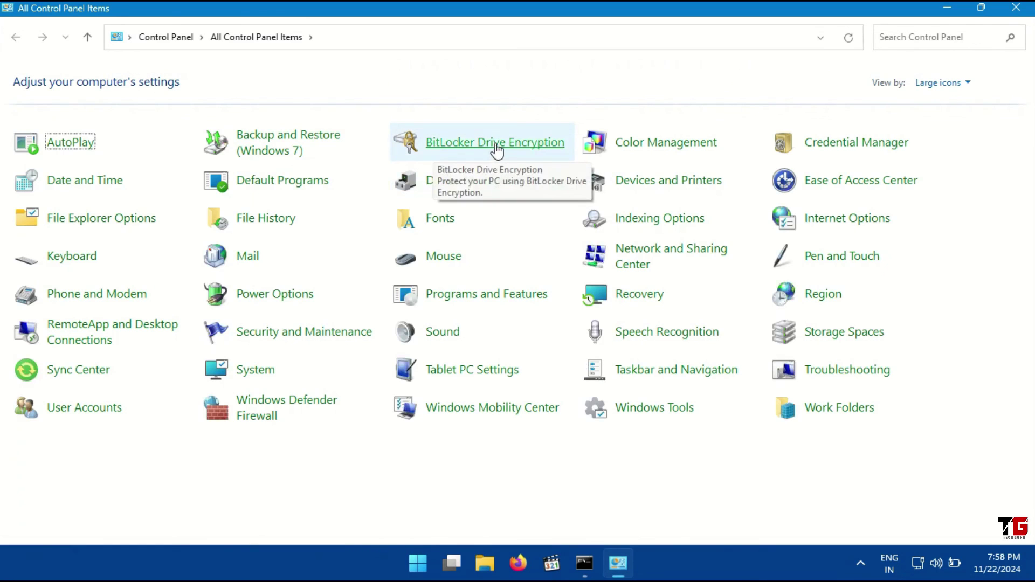
left_click(497, 149)
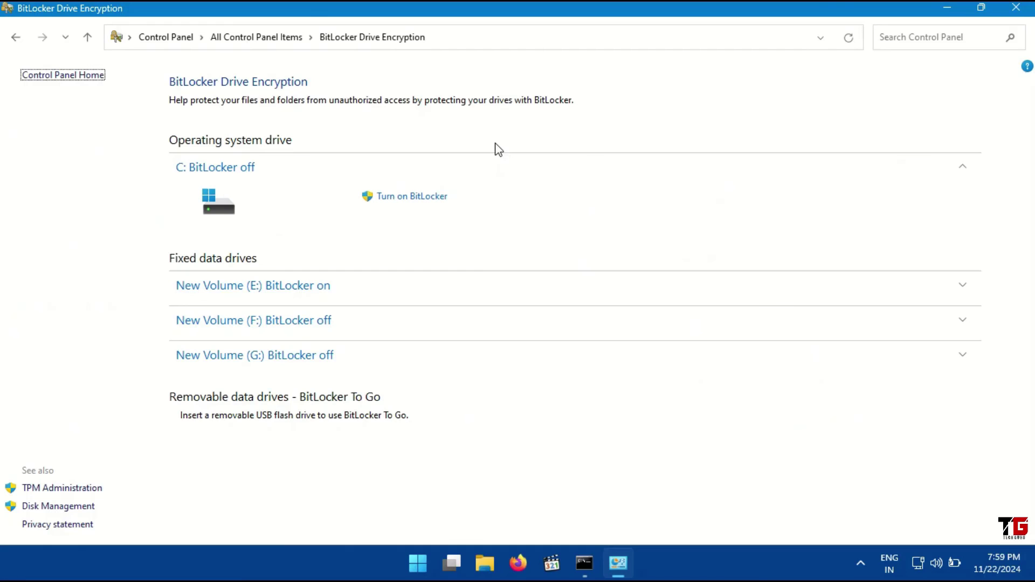
Turn off BitLocker on New Volume (E:) and confirm decrypting the drive
left_click(303, 291)
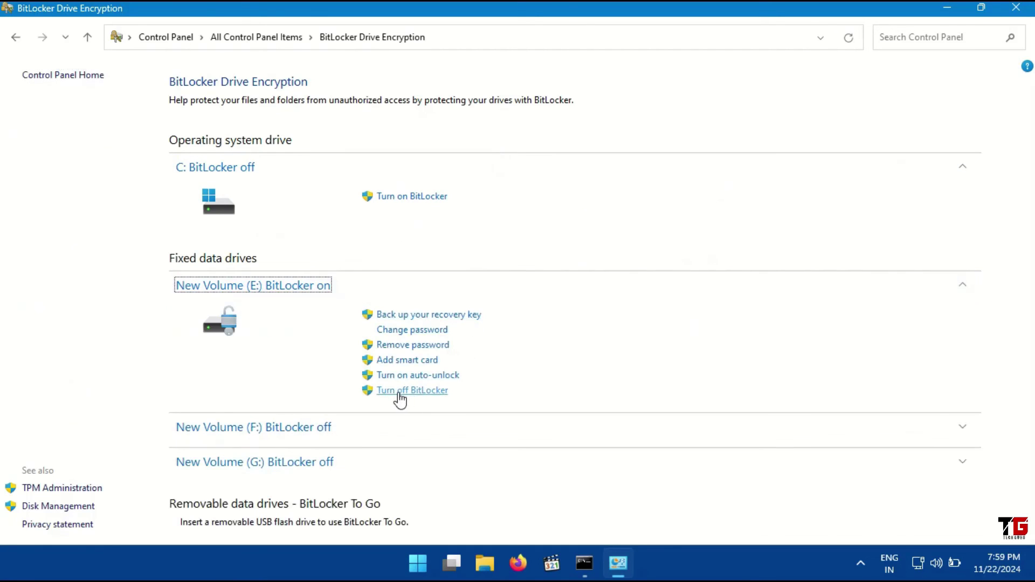
left_click(416, 395)
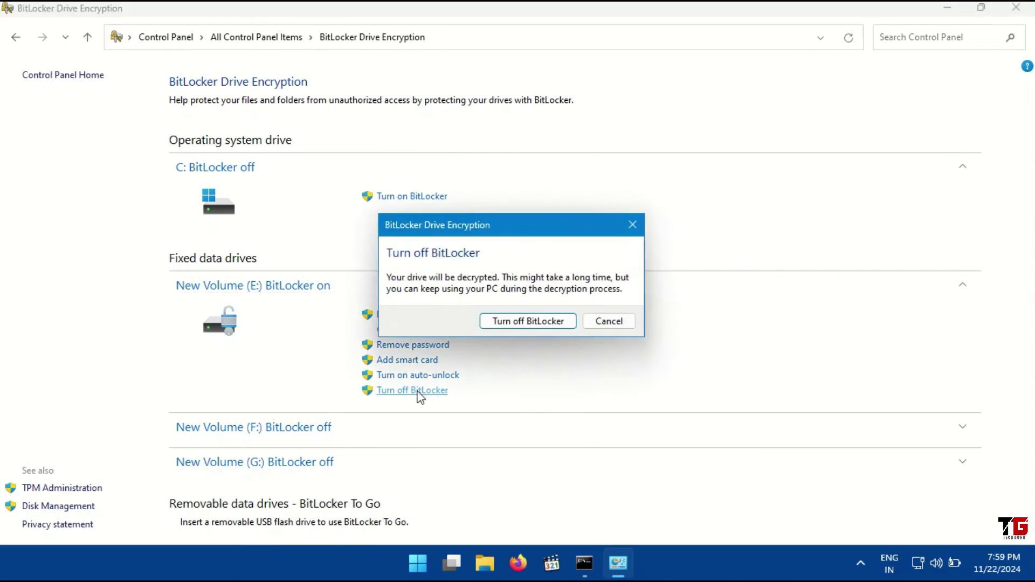
left_click(541, 319)
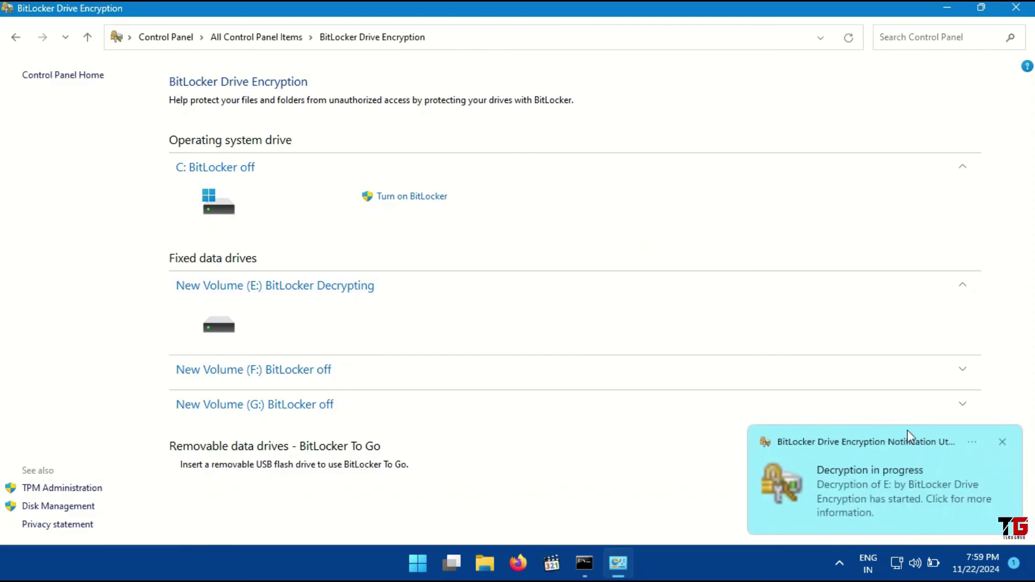
Follow E: decryption from the tray progress window, close Control Panel, and dismiss the completion message
left_click(1004, 442)
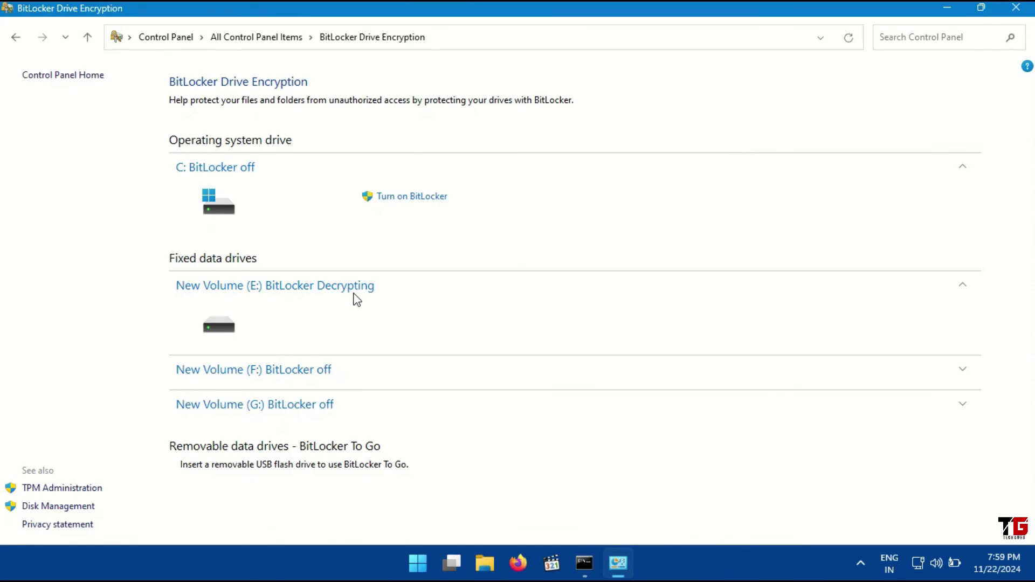
left_click(861, 563)
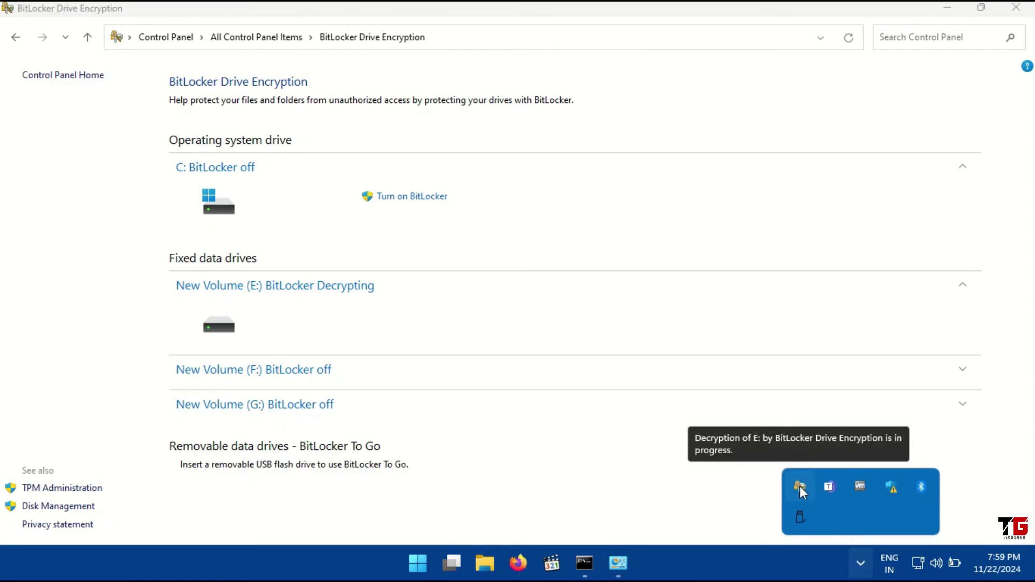
left_click(800, 487)
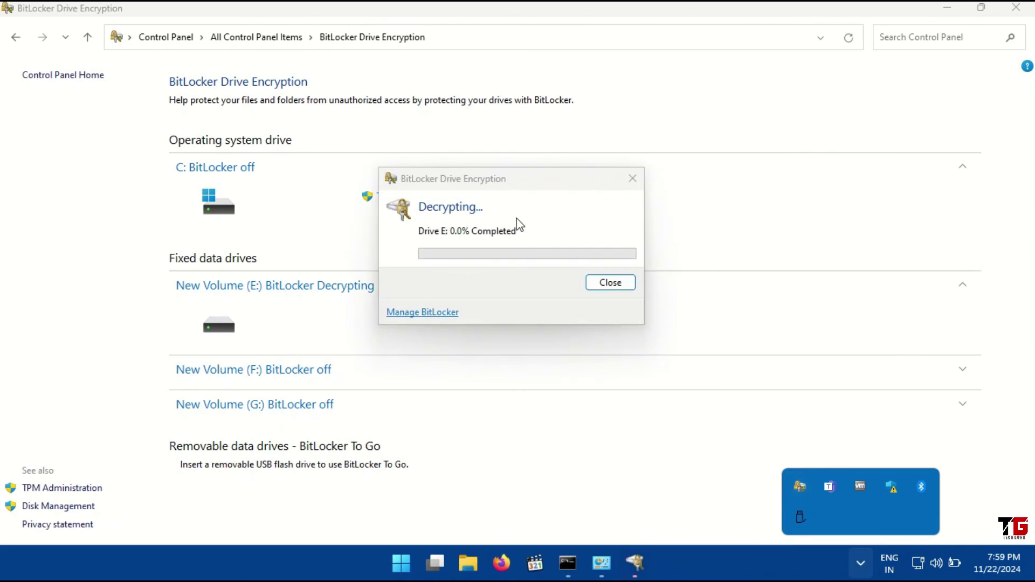
left_click_drag(504, 185, 609, 212)
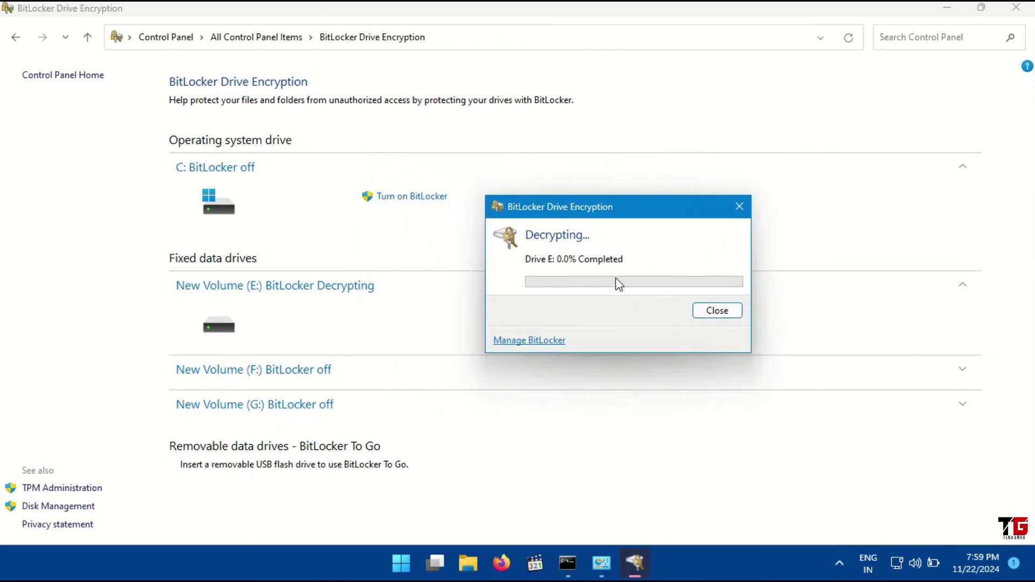
left_click(1028, 10)
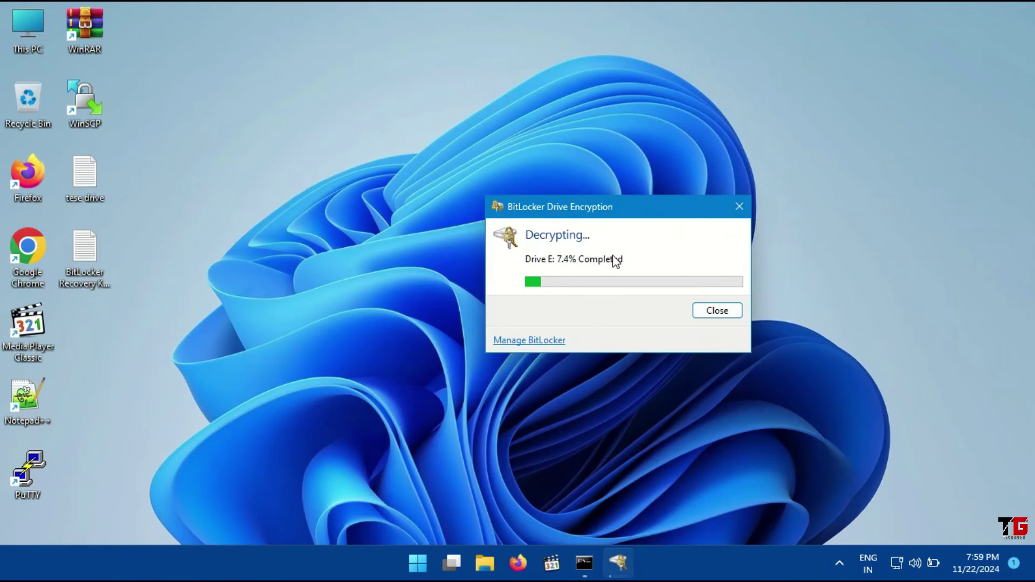
left_click_drag(610, 215, 536, 208)
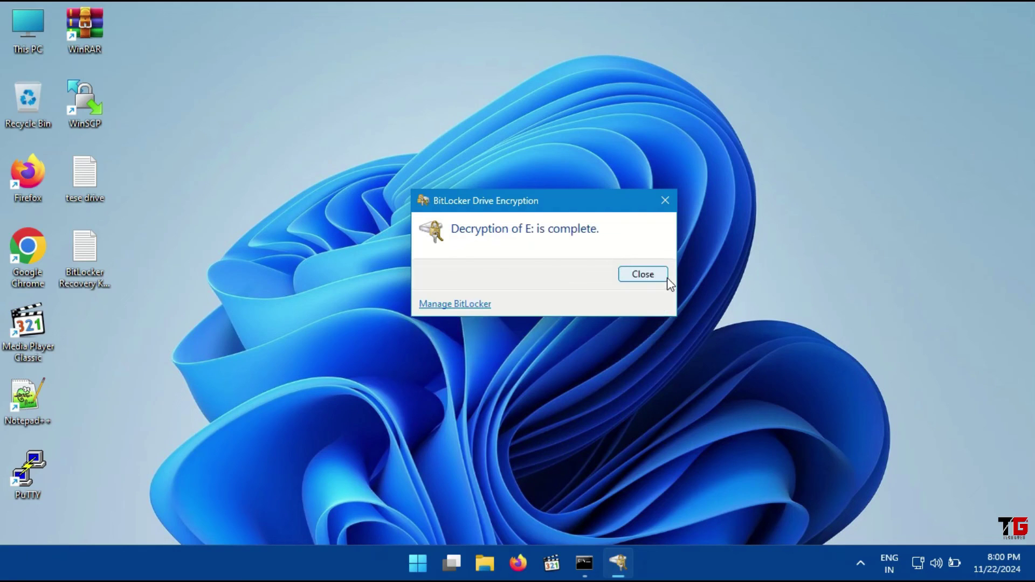
left_click(654, 276)
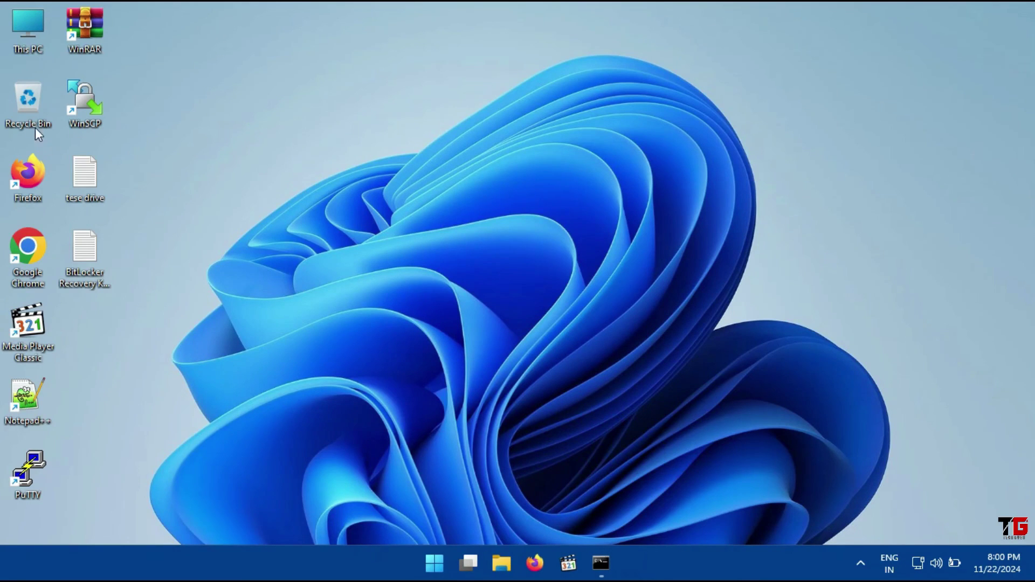
Open This PC from its desktop icon to view the drives
double_click(26, 46)
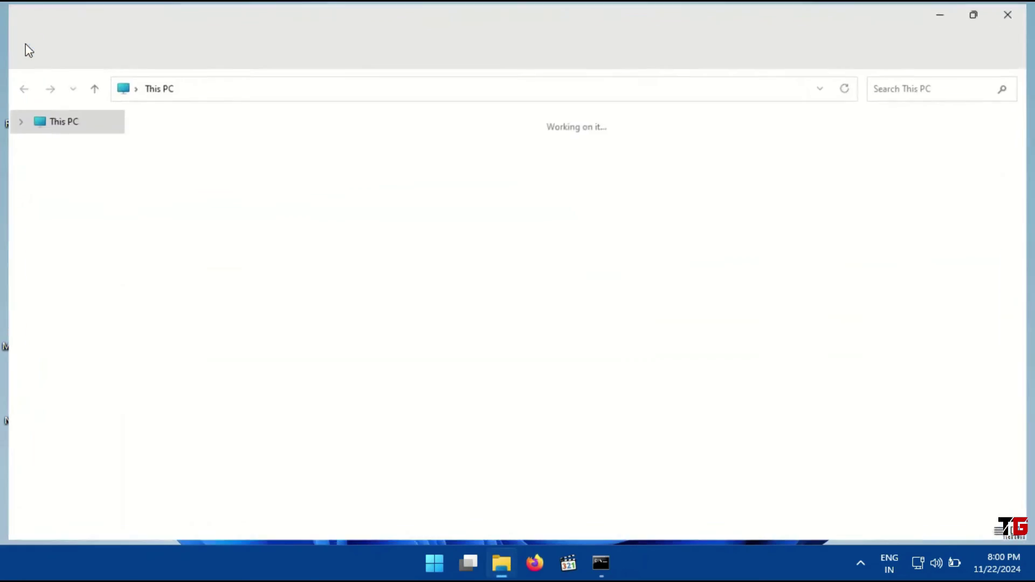